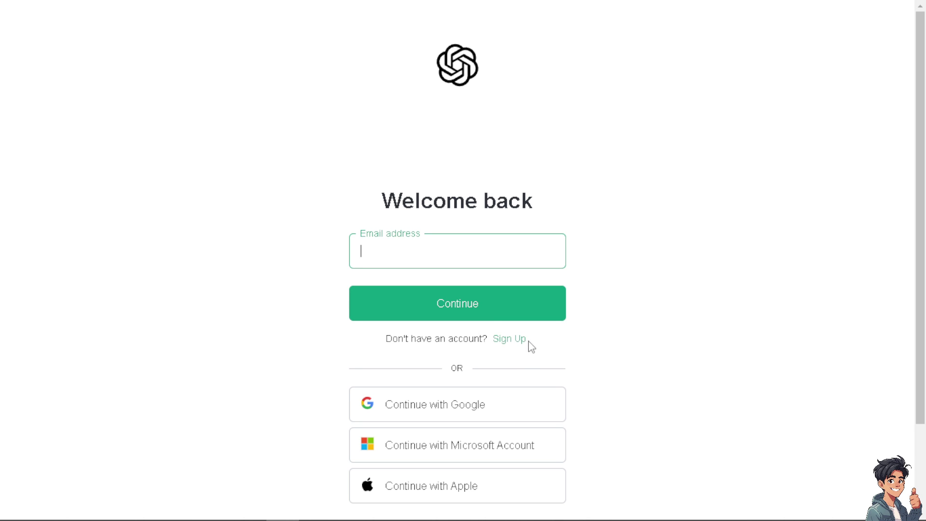
Sign in to ChatGPT and reach an empty ChatGPT 3.5 chat.
left_click(512, 342)
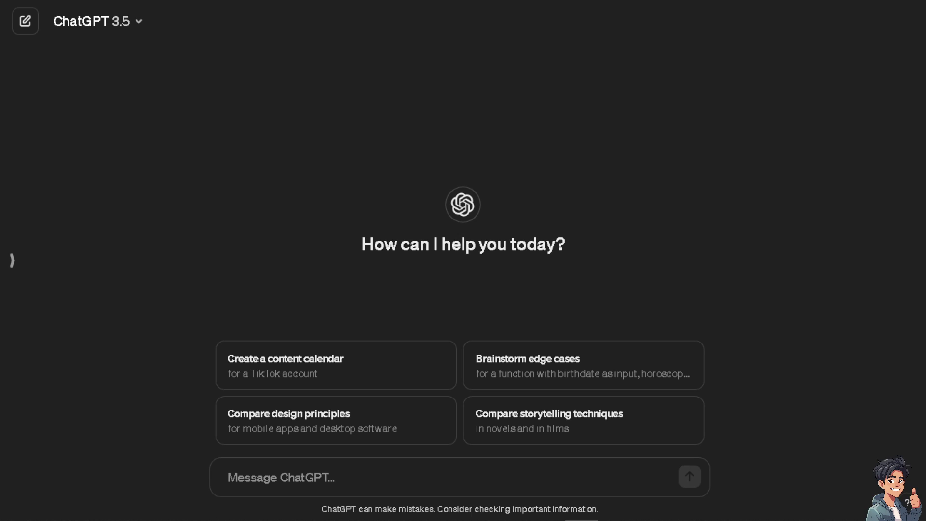
Paste the multiple-choice questions prompt into ChatGPT and send it.
left_click(300, 480)
type("How To Use ChatGPT For Multiple-Choice Questions")
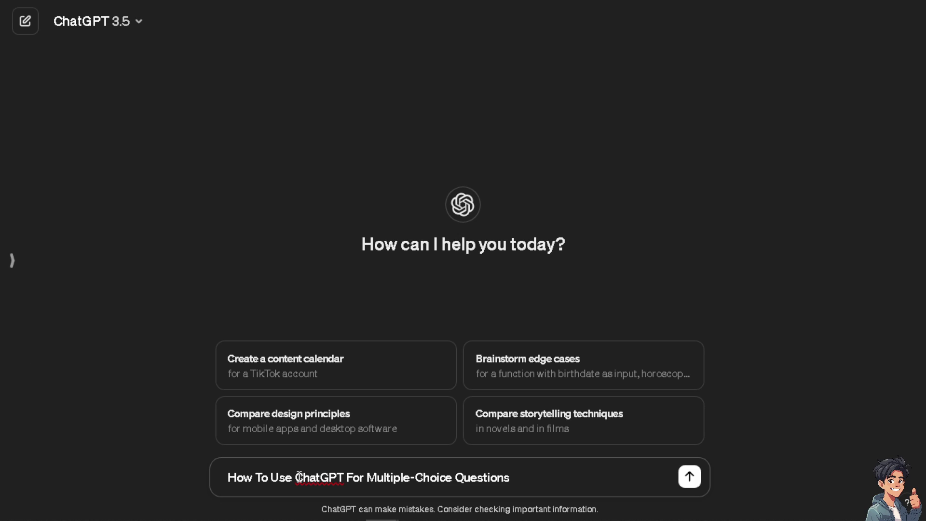
key("Return")
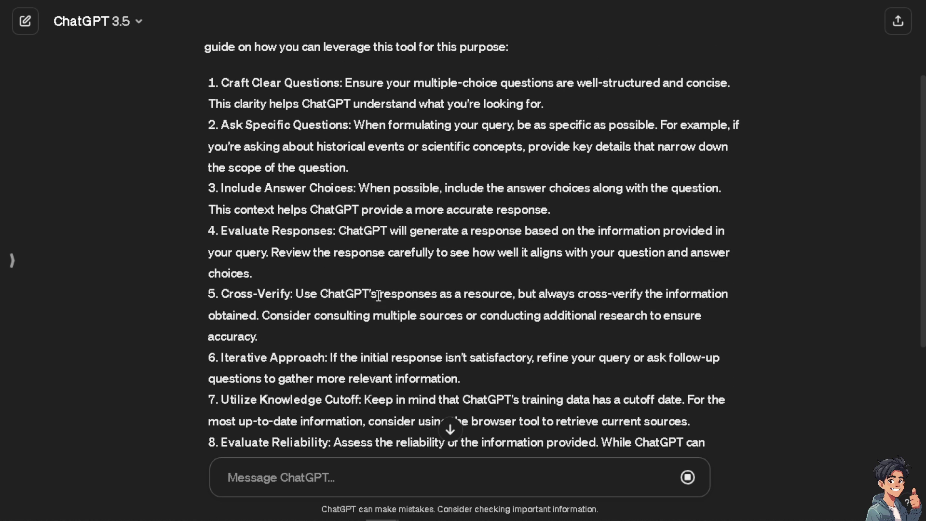
scroll(355, 303, "up", 3)
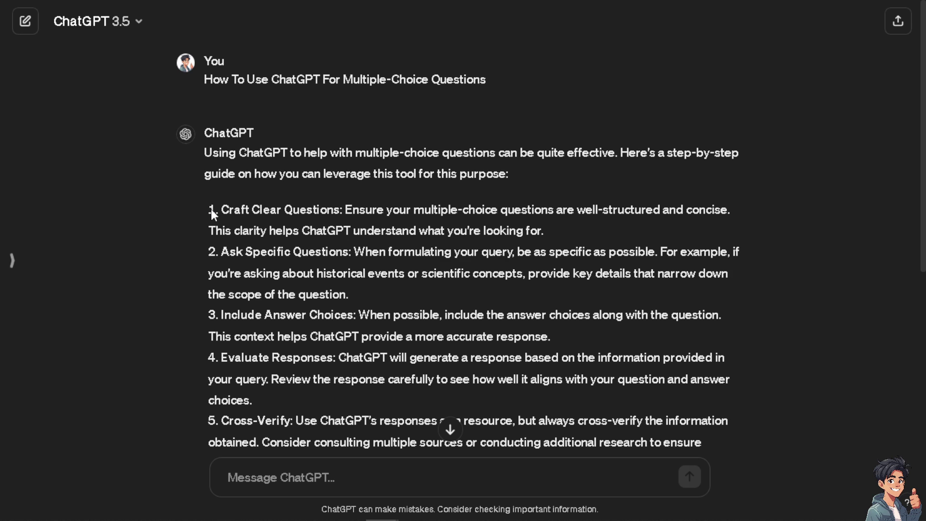
Select steps 1–8 of ChatGPT's reply.
left_click_drag(211, 210, 223, 270)
scroll(386, 288, "down", 3)
scroll(384, 286, "down", 4)
left_click(212, 259)
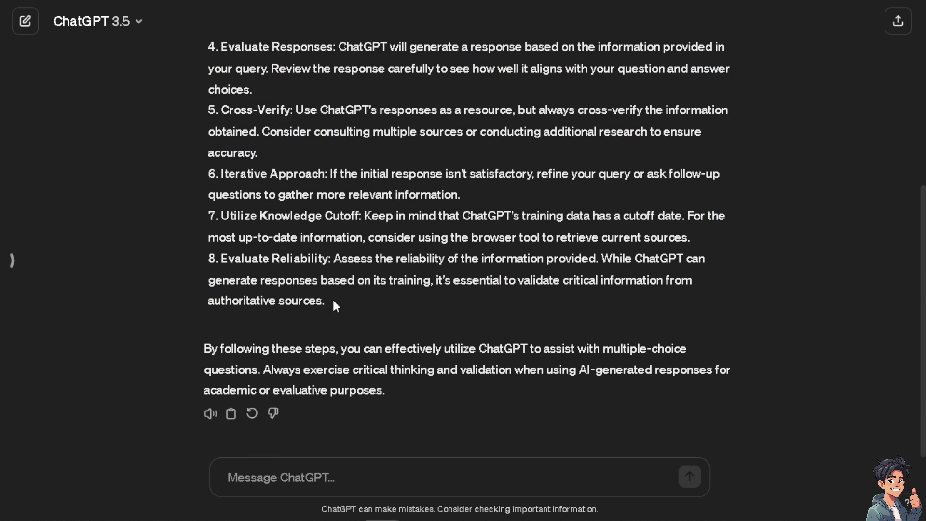
mouse_move(346, 303)
left_mouse_down()
mouse_move(212, 281)
mouse_move(207, 258)
mouse_move(218, 257)
mouse_move(215, 218)
mouse_move(230, 190)
mouse_move(222, 170)
left_mouse_up()
key("ctrl+c")
scroll(220, 216, "up", 3)
scroll(222, 170, "up", 3)
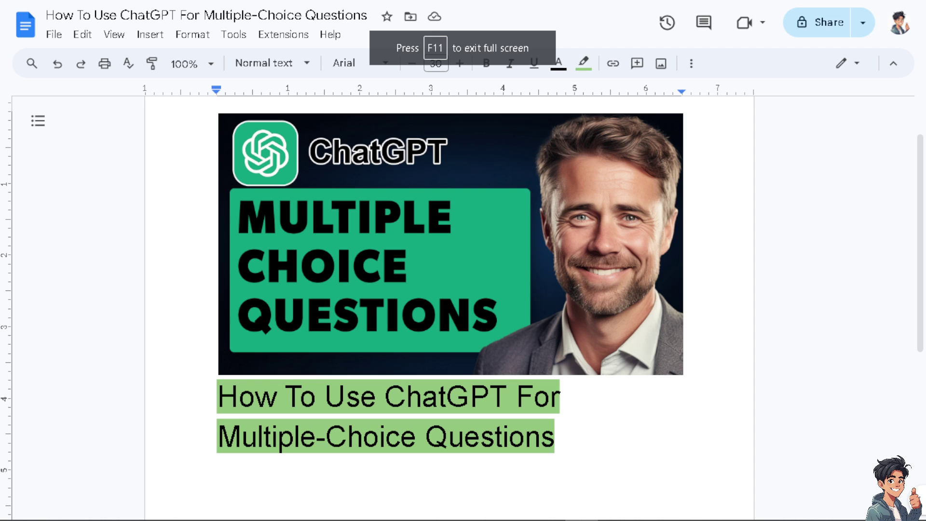
Paste ChatGPT's eight steps on a new line below the Google Docs title.
scroll(420, 423, "down", 3)
left_click(603, 247)
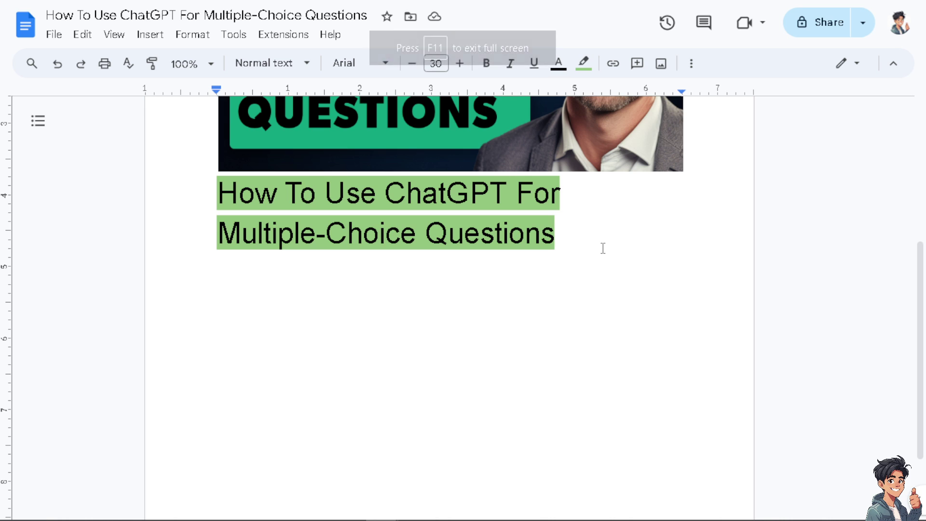
key("Return")
key("Return")
key("ctrl+v")
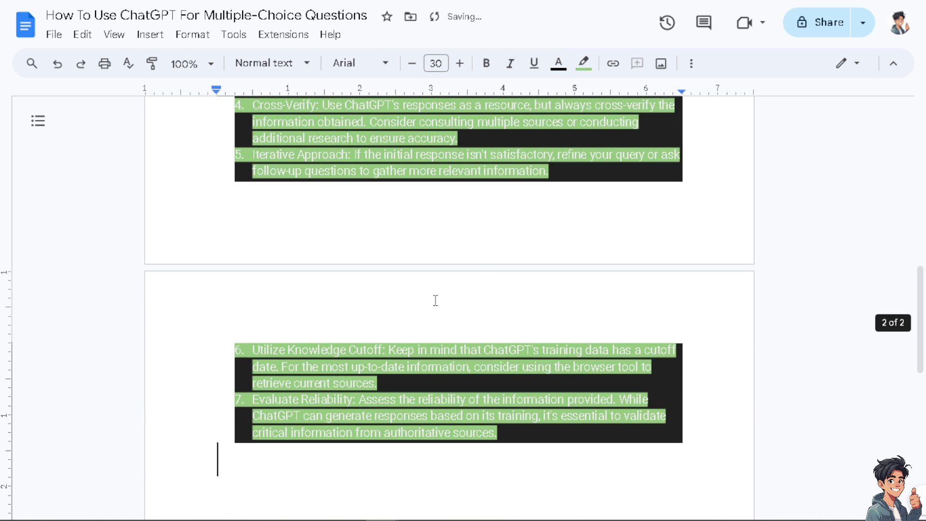
scroll(338, 270, "up", 4)
scroll(332, 205, "up", 3)
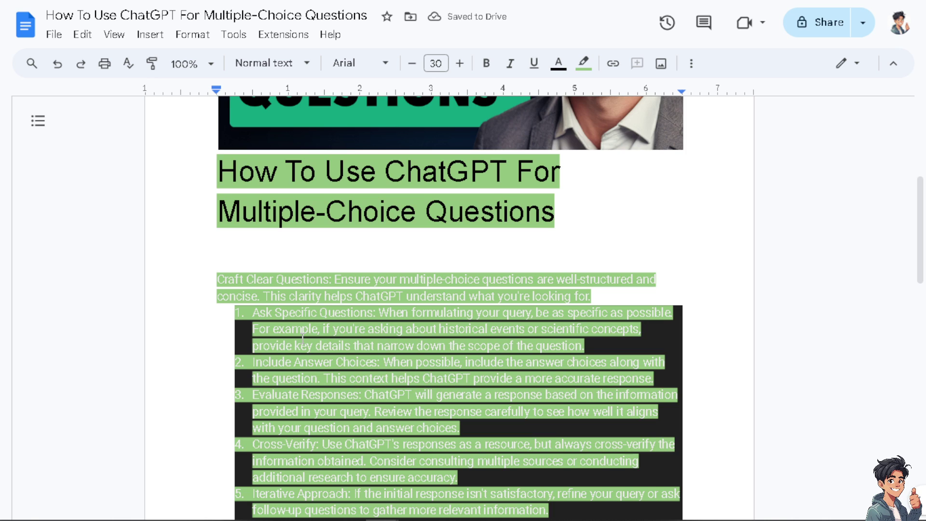
scroll(303, 335, "down", 6)
left_click(519, 204)
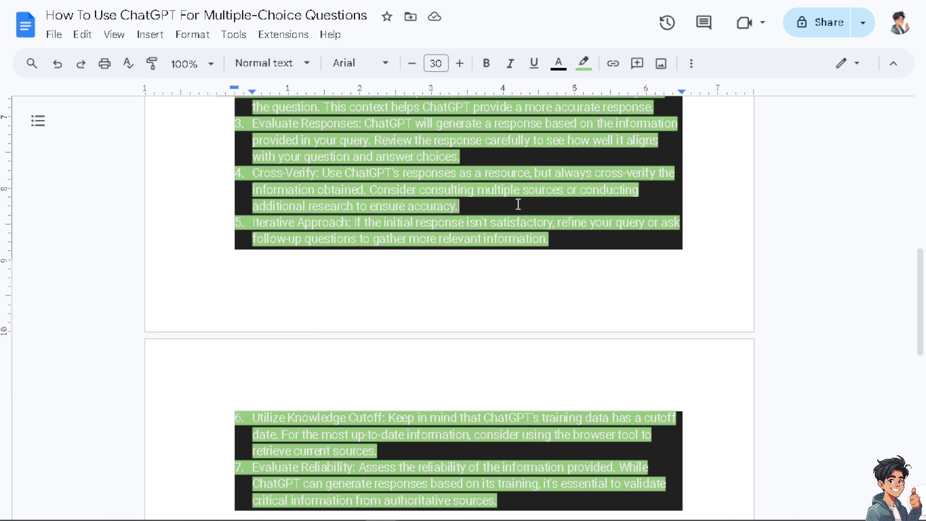
scroll(519, 204, "up", 3)
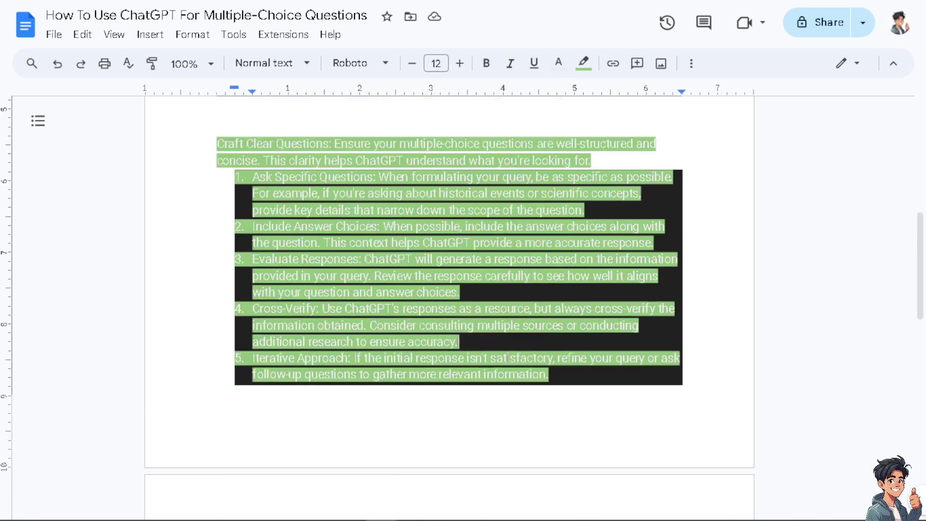
scroll(509, 359, "down", 7)
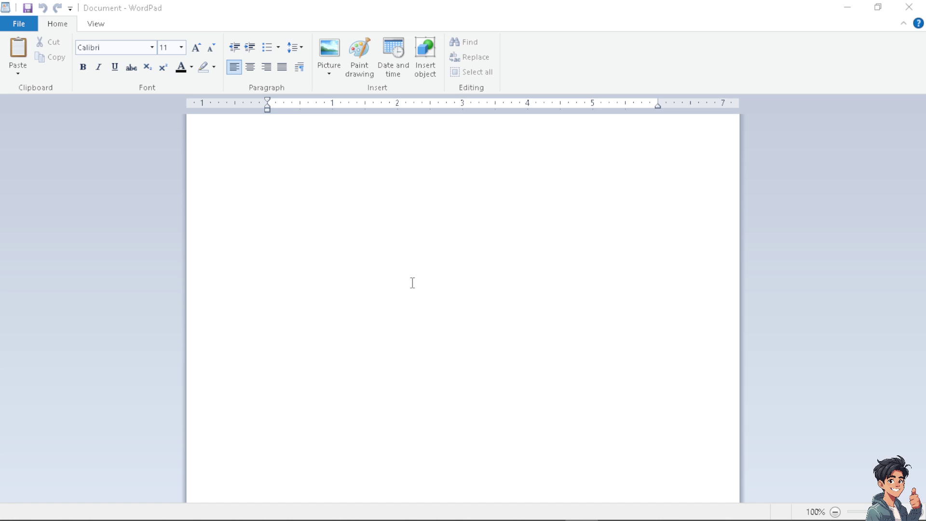
Paste the steps as plain text into a blank WordPad page and select them all.
left_click(427, 222)
key("ctrl+v")
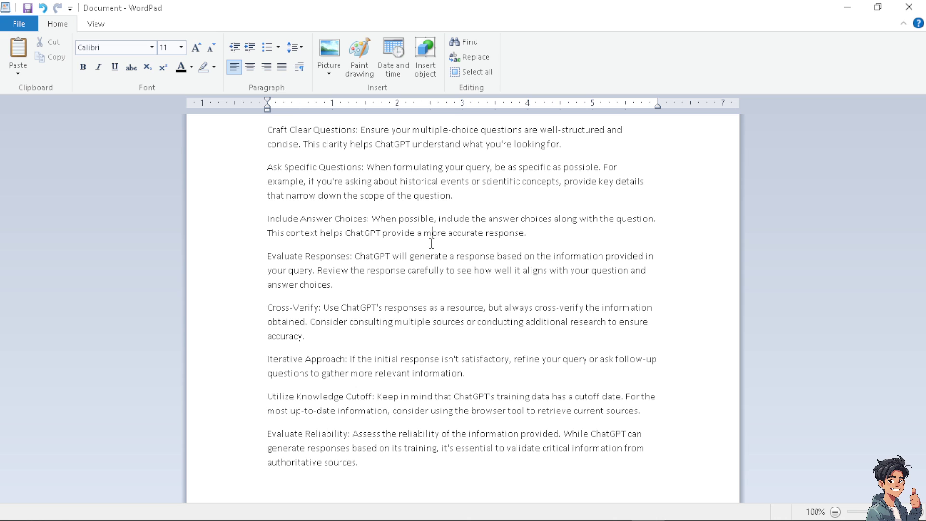
key("ctrl+a")
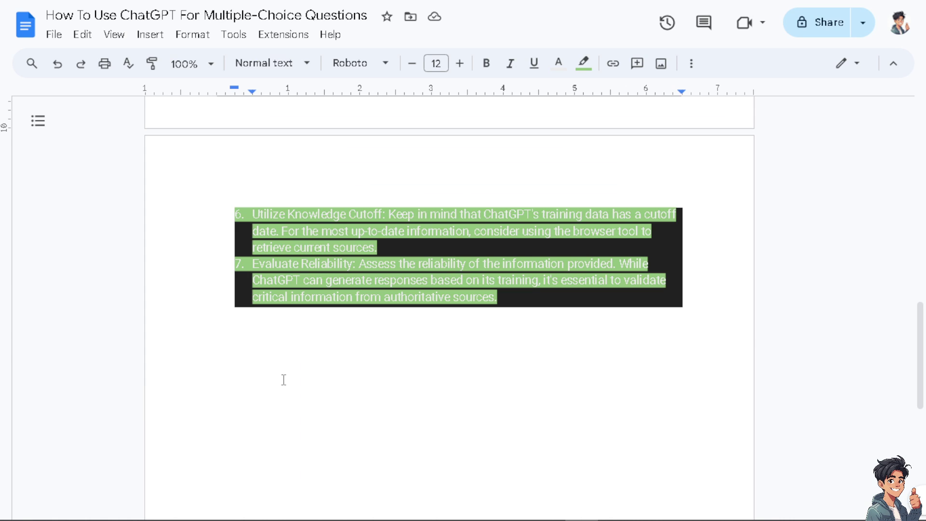
Swap the formatted Google Docs list for the plain-text WordPad steps in 30-pt title style.
scroll(290, 361, "up", 7)
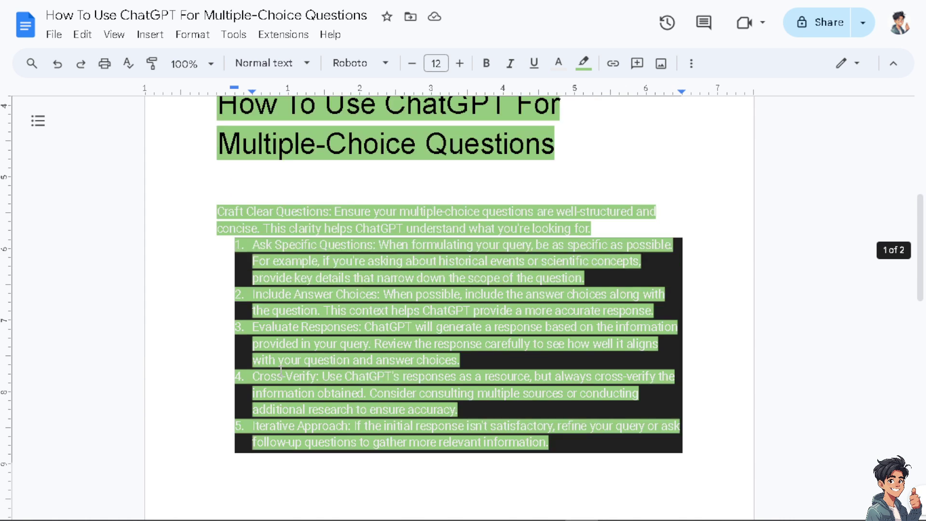
left_click(312, 260, "shift")
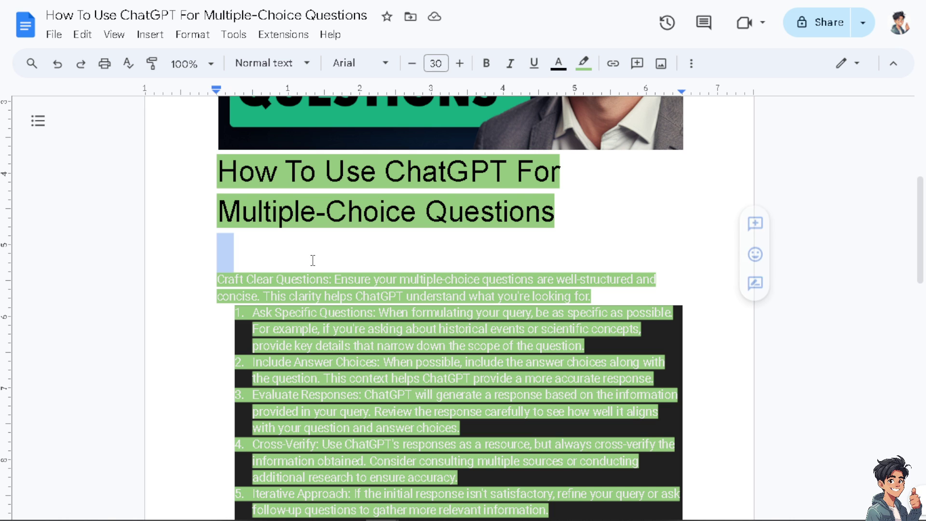
key("Delete")
key("ctrl+v")
scroll(333, 324, "up", 8)
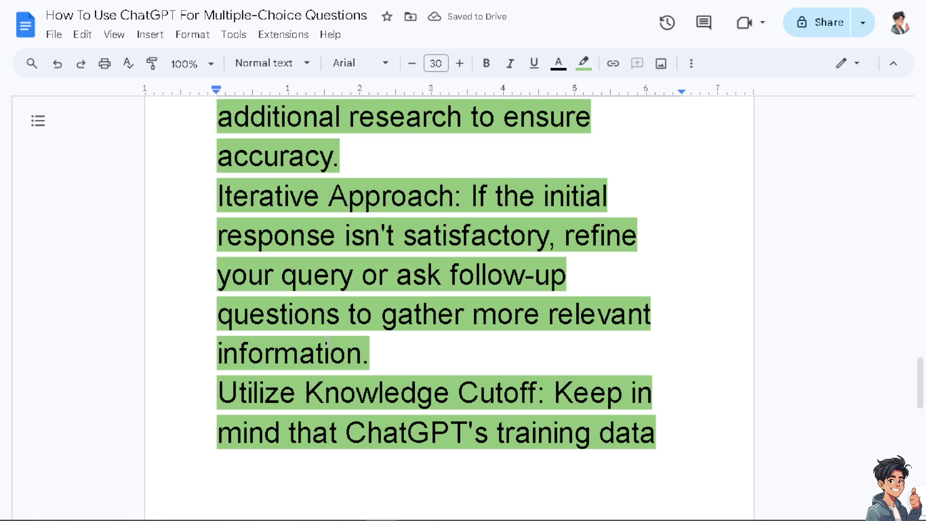
scroll(326, 367, "down", 7)
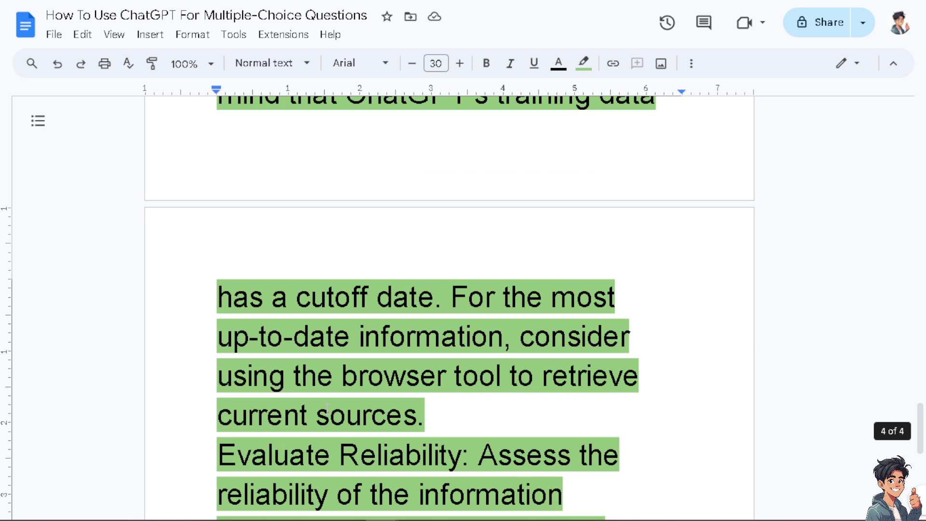
scroll(327, 408, "down", 8)
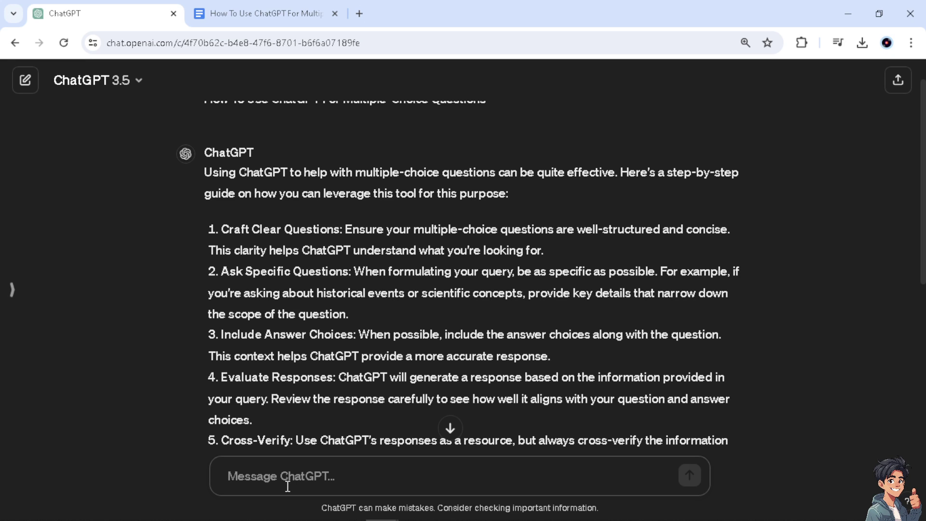
Ask ChatGPT 'Please give 3 questions about growing youtube channel'.
type("Please")
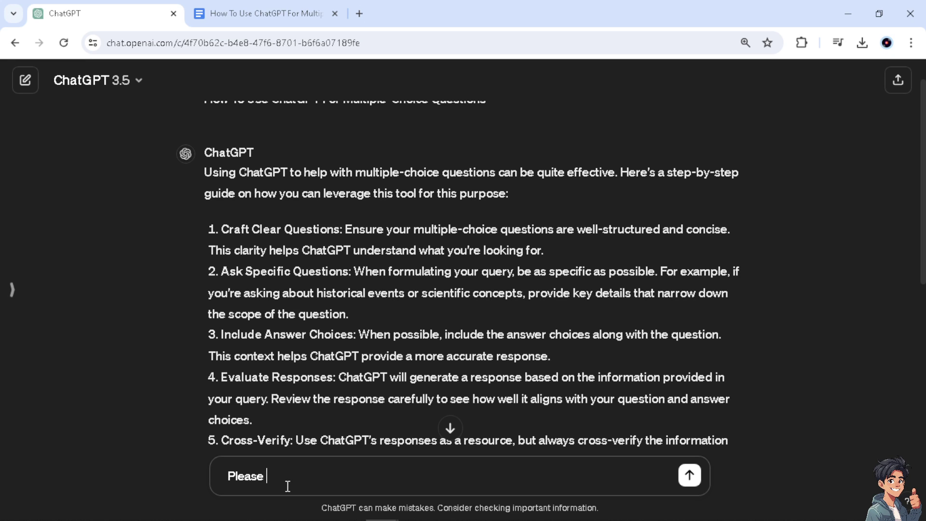
type(" give 3 questions")
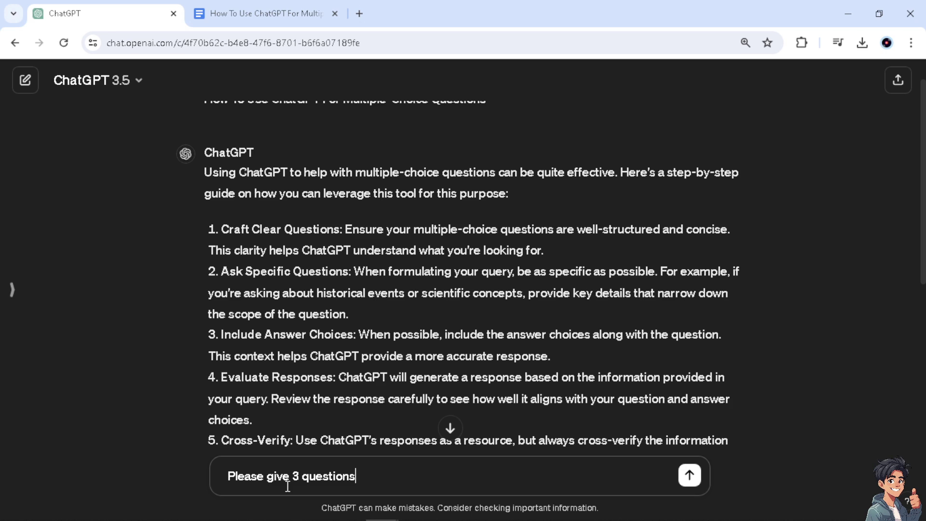
type(" about growing youtube channel")
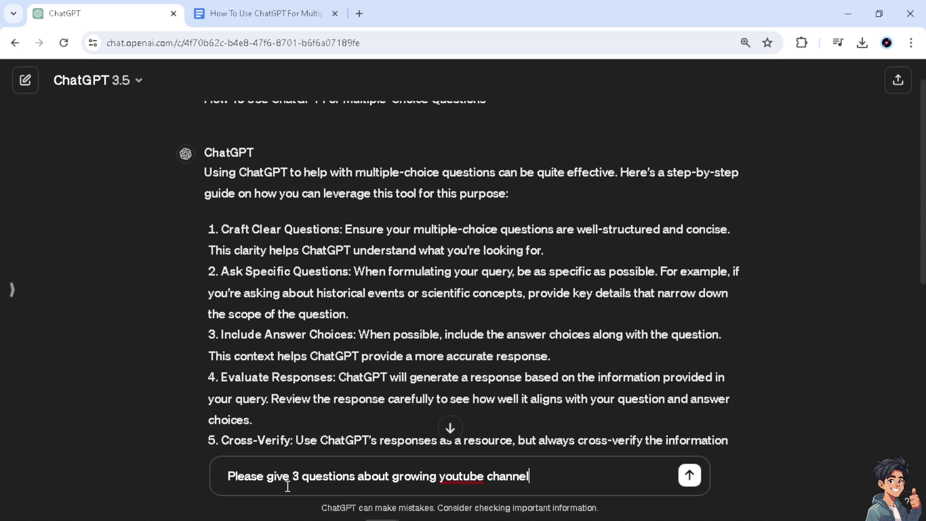
key("Return")
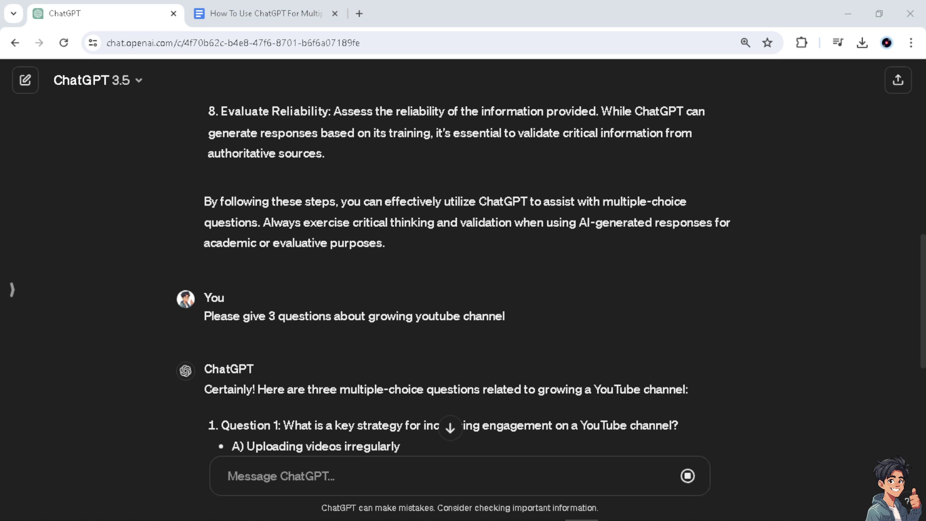
scroll(299, 293, "down", 3)
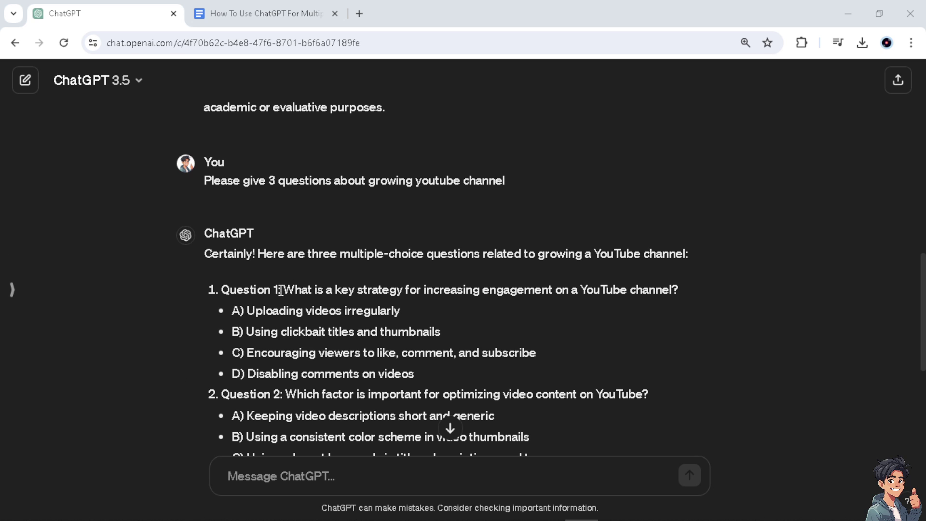
Paste the three questions into WordPad over the old text as plain text.
left_click_drag(222, 290, 485, 395)
key("ctrl+c")
left_click(233, 304)
scroll(292, 348, "down", 4)
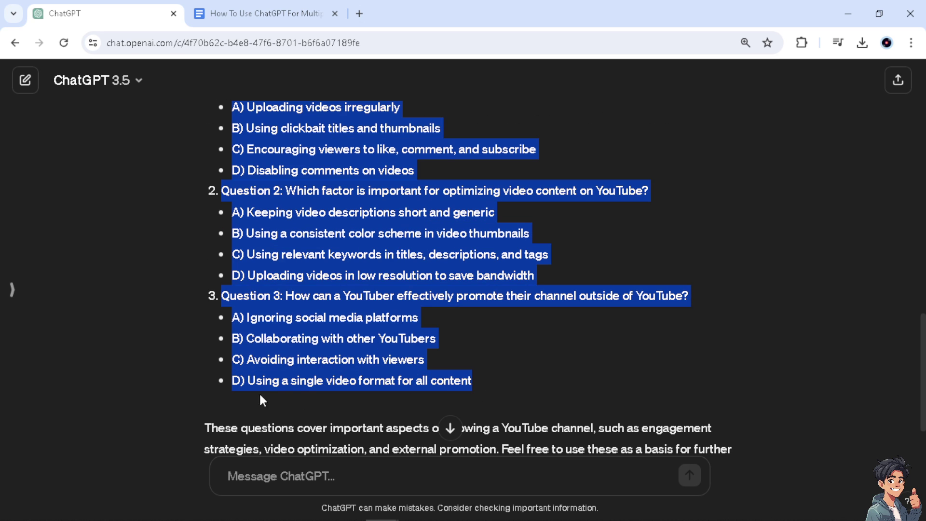
key("alt+Tab")
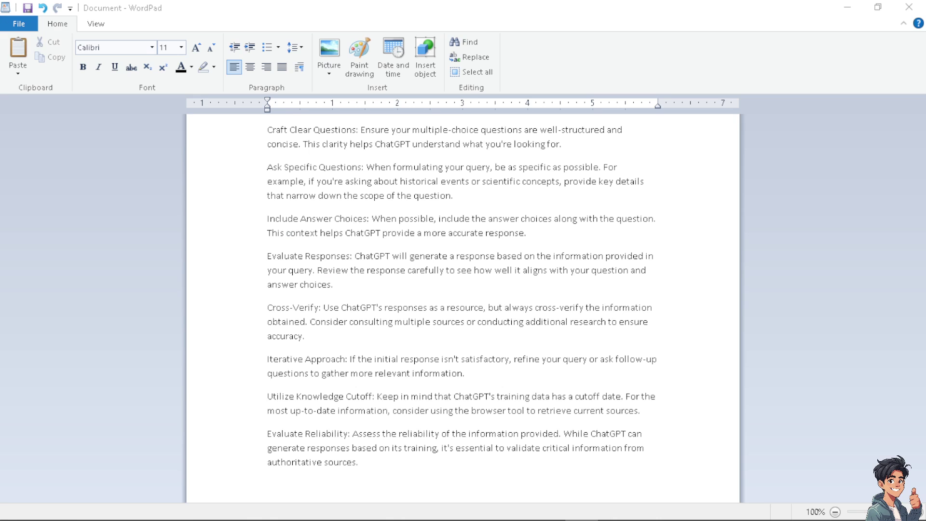
key("ctrl+a")
key("ctrl+v")
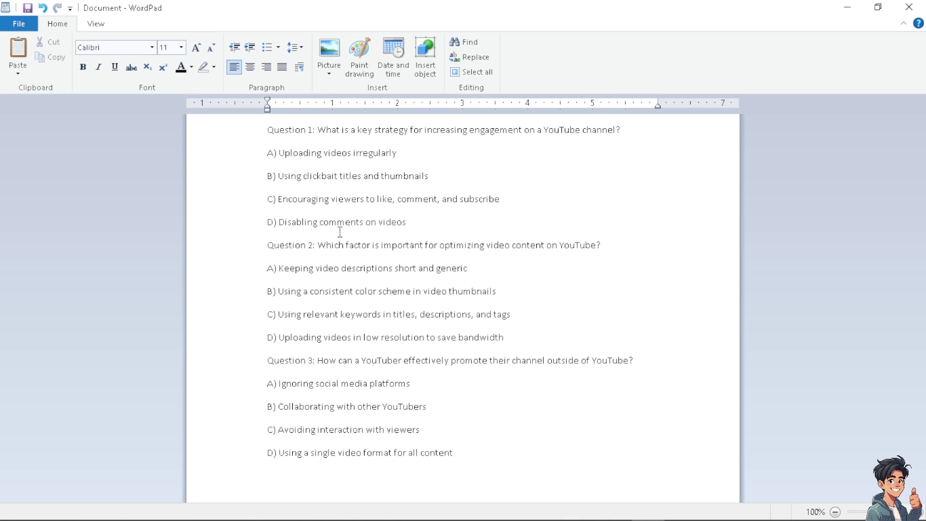
key("ctrl+a")
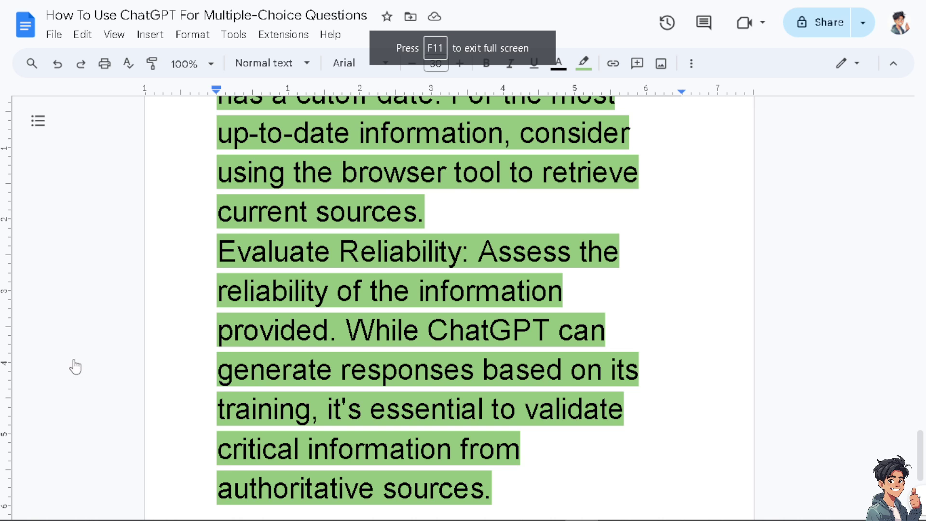
Undo the pasted steps and the green title highlight in Google Docs.
scroll(73, 367, "up", 10)
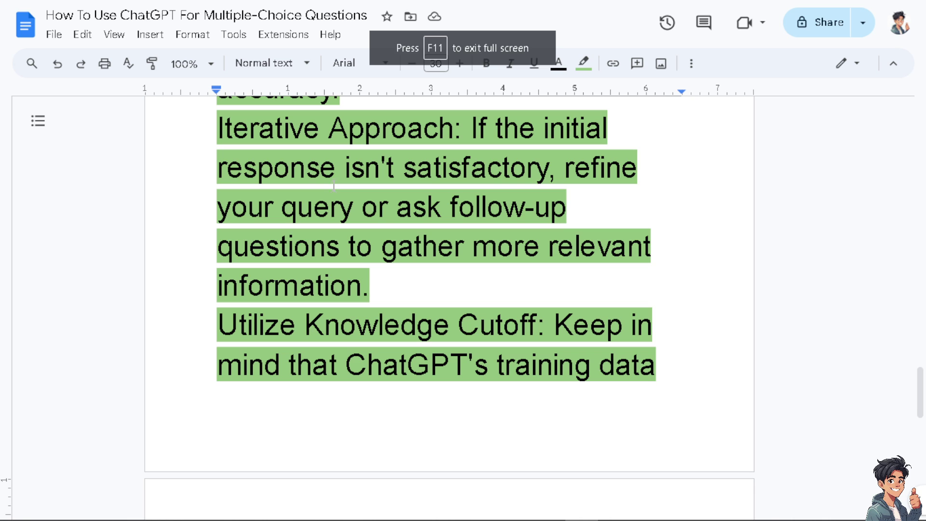
left_click(283, 208)
key("ctrl+z")
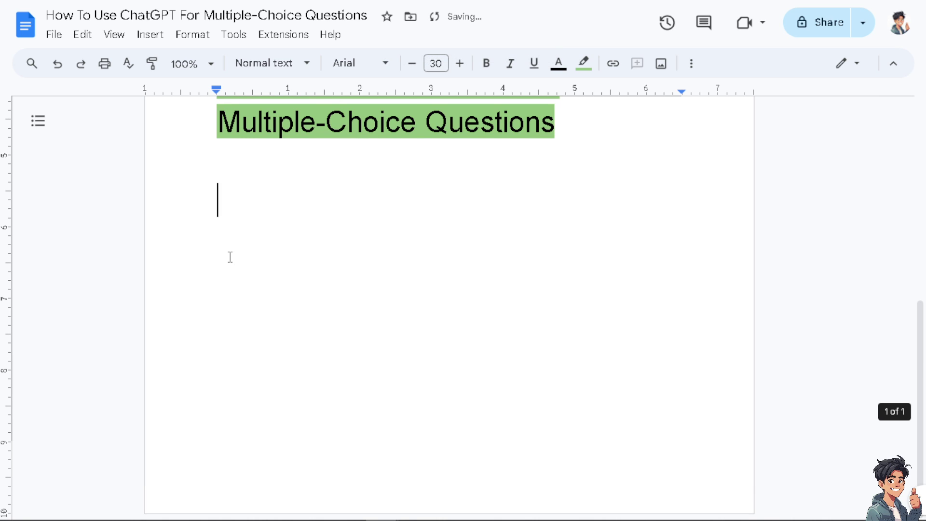
key("ctrl+z")
Paste the three ChatGPT quiz questions on a new line under the title.
left_click(559, 200)
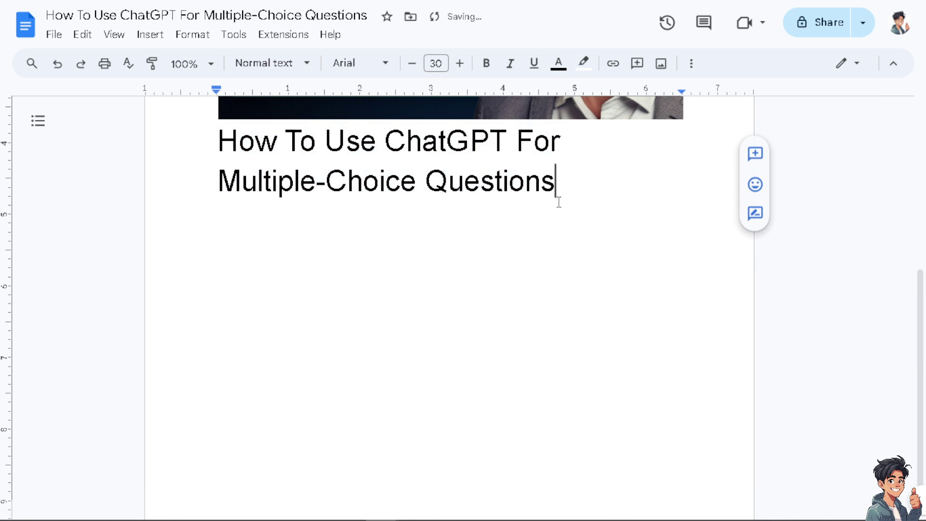
key("Return")
key("ctrl+v")
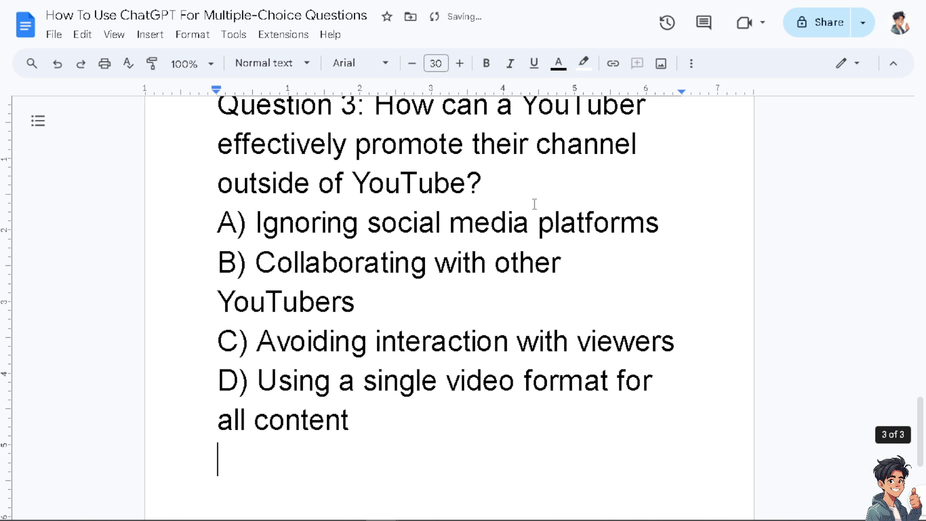
scroll(401, 241, "up", 20)
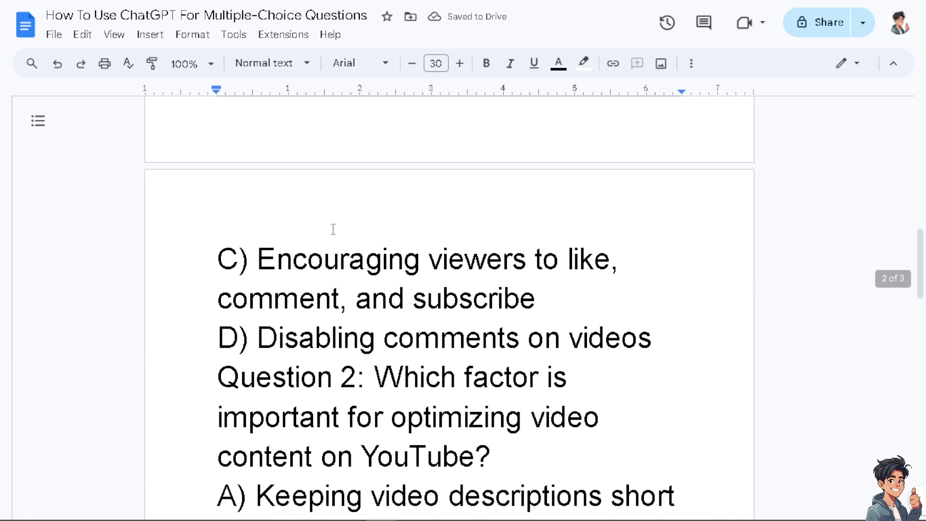
scroll(304, 227, "up", 5)
Set the pasted quiz questions to font size 10.
left_click_drag(217, 379, 449, 369)
scroll(467, 304, "down", 20)
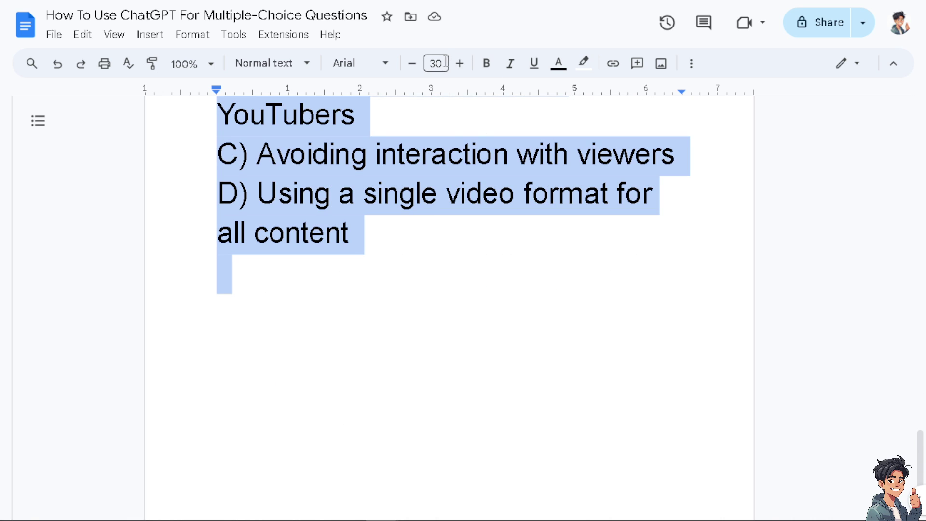
left_click(428, 64)
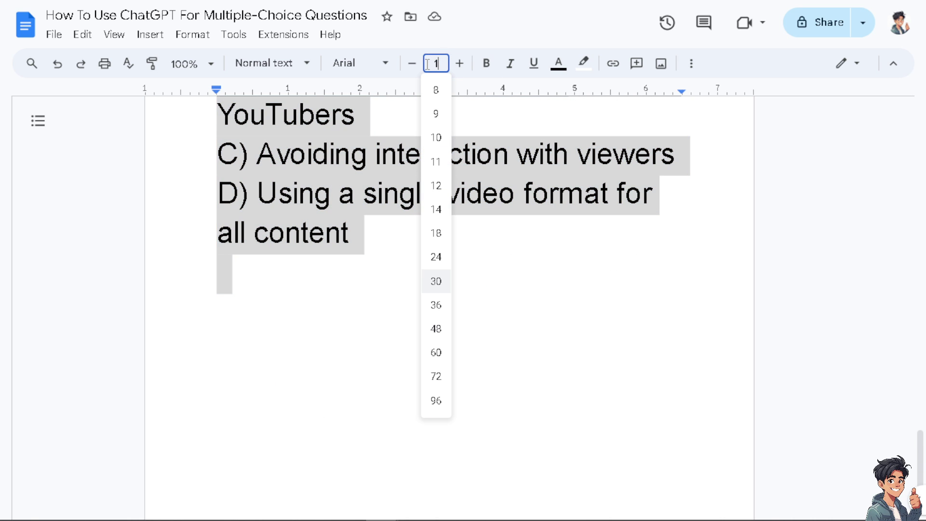
key("Return")
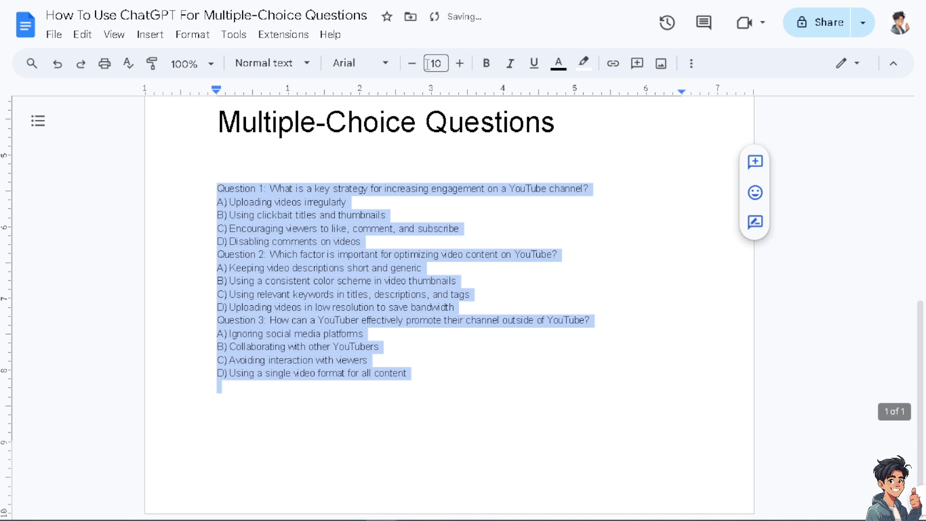
left_click(294, 189)
left_click_drag(407, 374, 203, 192)
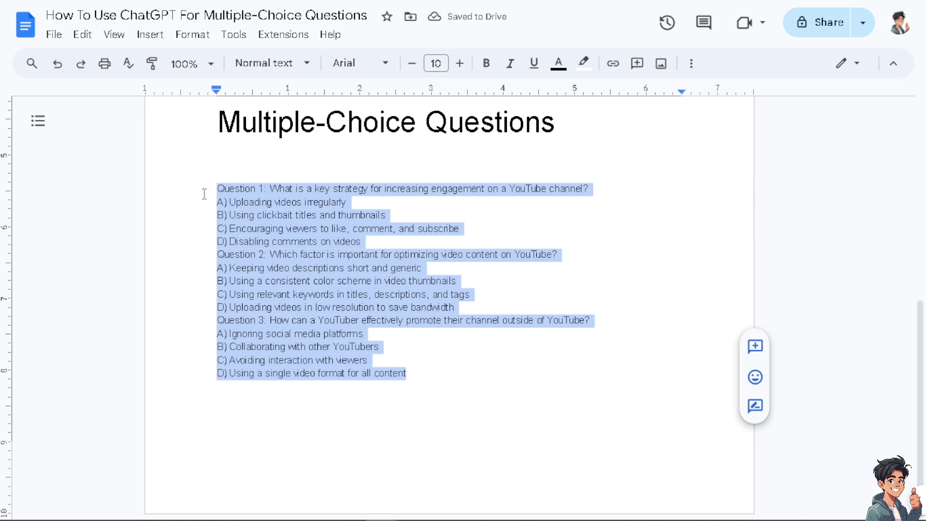
left_click(329, 202)
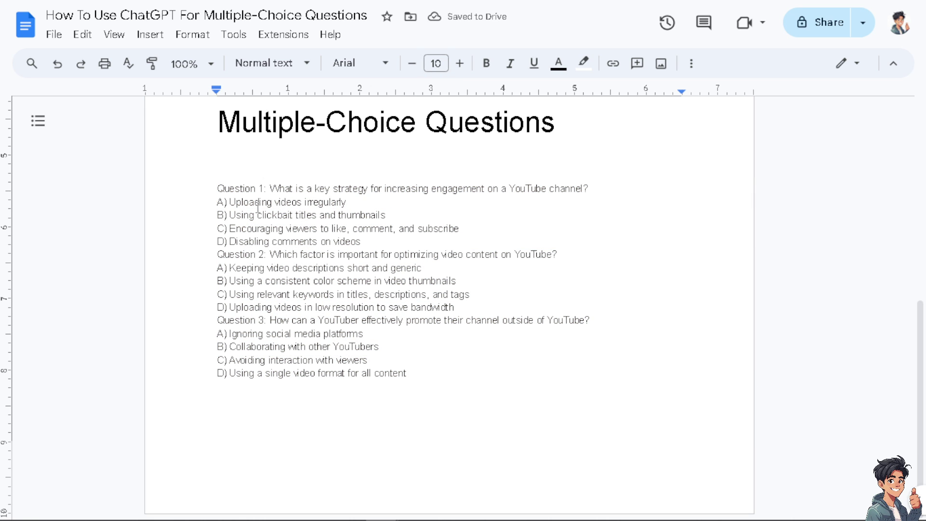
Break the Question 2 and Question 3 labels onto new lines.
left_click(260, 254)
key("Return")
key("Return")
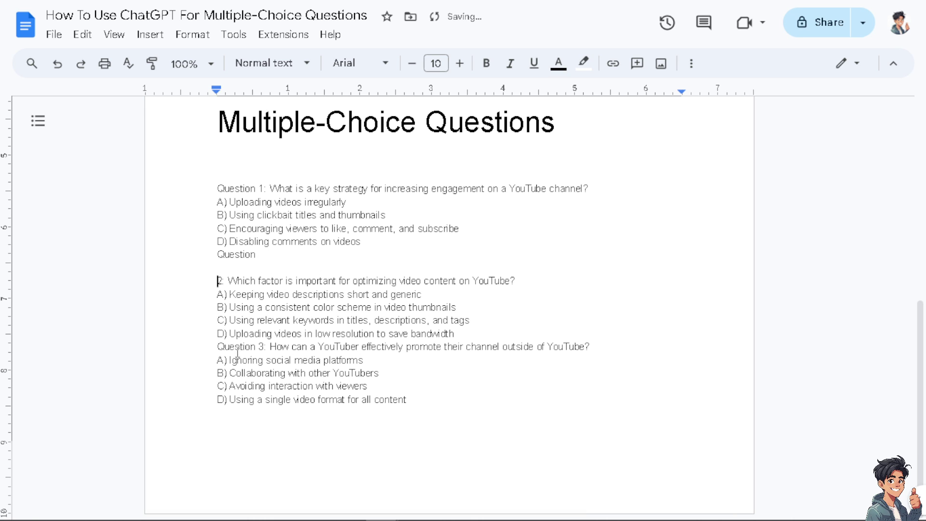
left_click(259, 348)
key("Return")
key("Return")
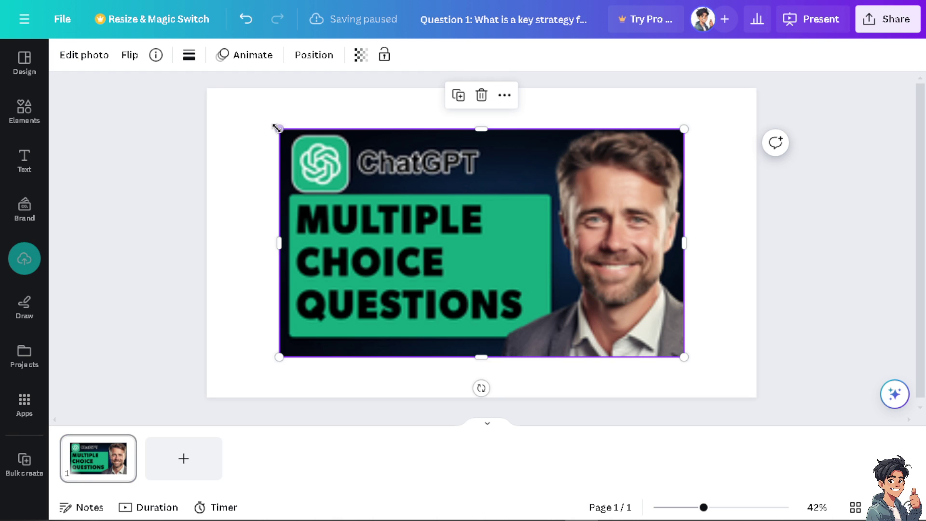
Stretch the thumbnail to fill the slide and retitle the design 'How To Use ChatGPT For Multiple-Choice Questions'.
left_click_drag(276, 127, 206, 88)
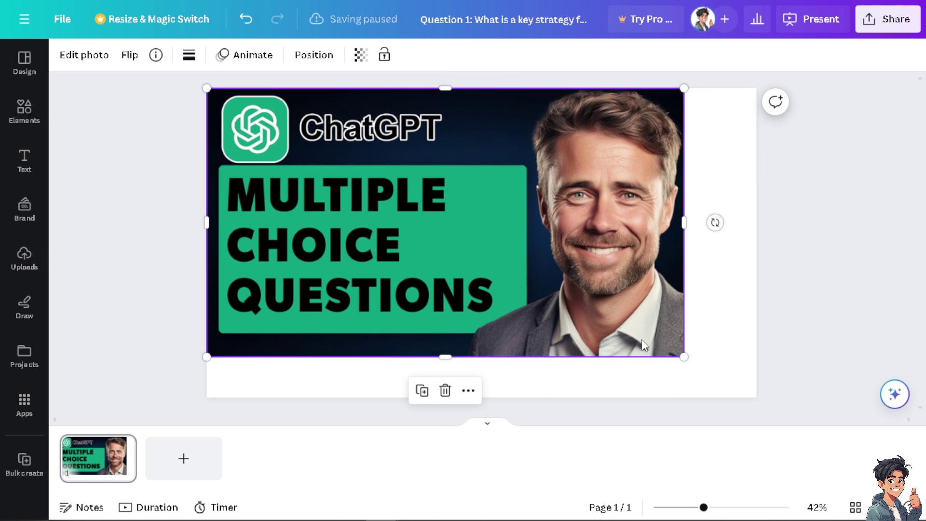
left_click_drag(695, 367, 768, 407)
left_click(478, 20)
type("How To Use ChatGPT For Multiple Choice Questions")
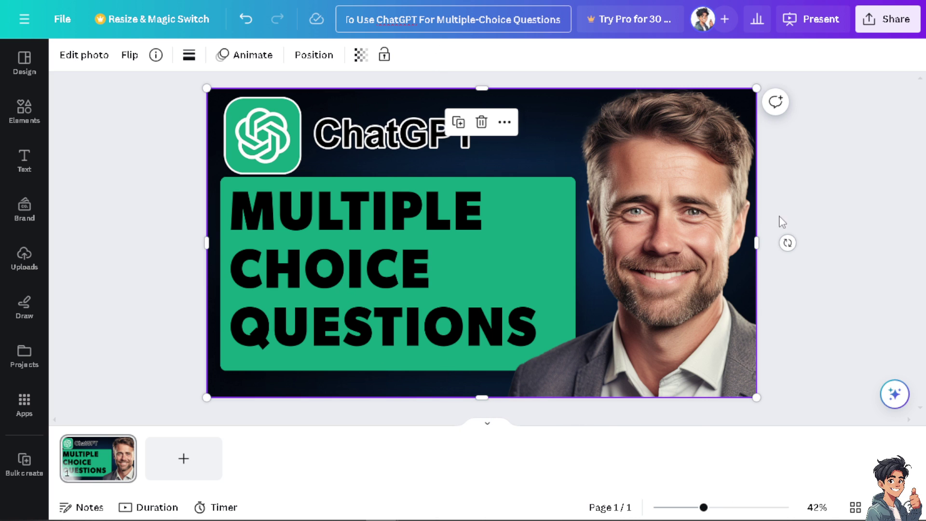
Remove the stray blank page and duplicate page 1 as page 2.
left_click(816, 206)
left_click(487, 423)
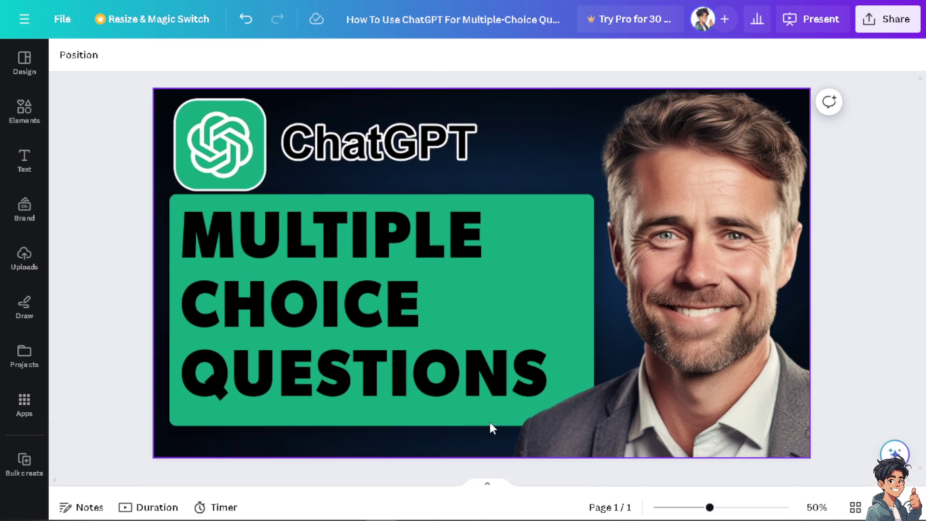
left_click(484, 450)
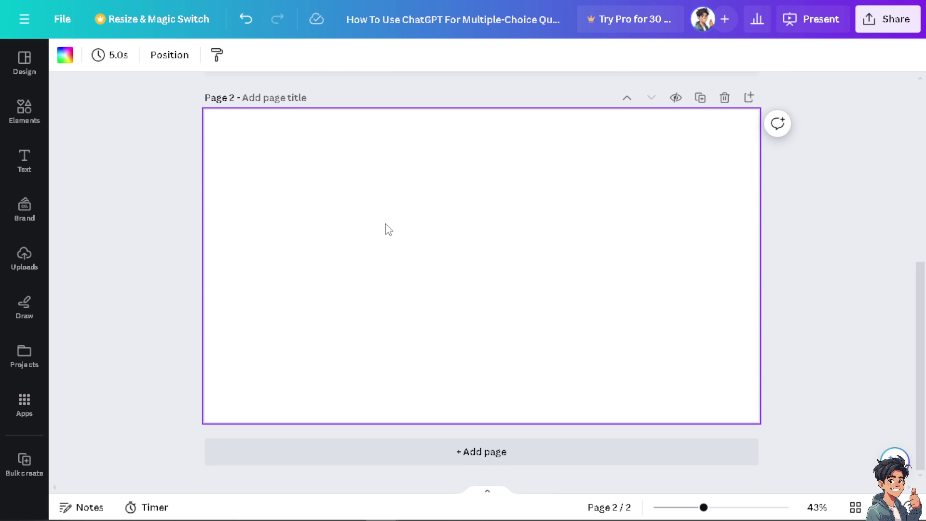
scroll(401, 232, "up", 5)
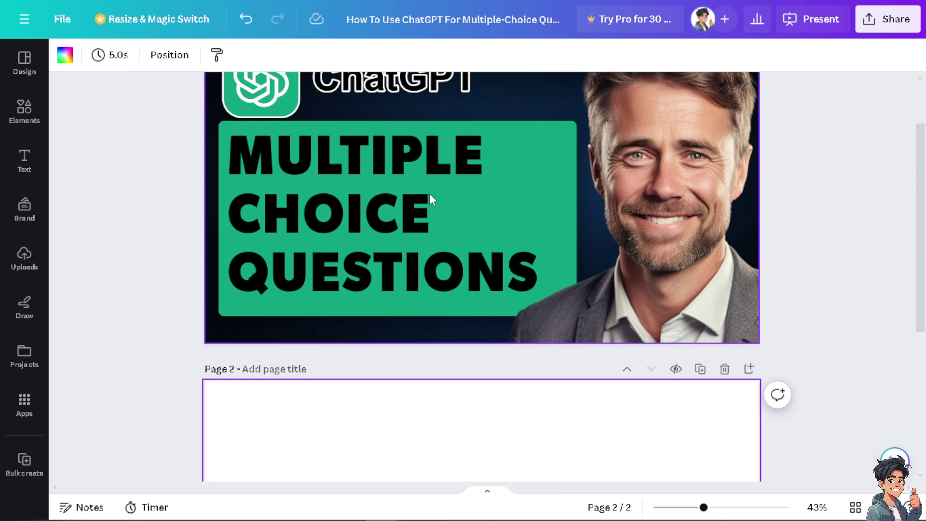
left_click(436, 184)
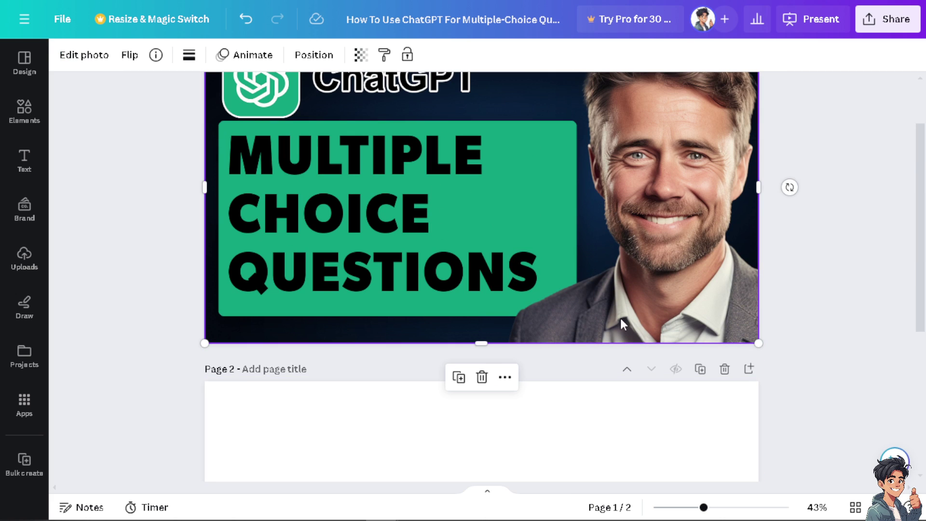
scroll(386, 280, "up", 2)
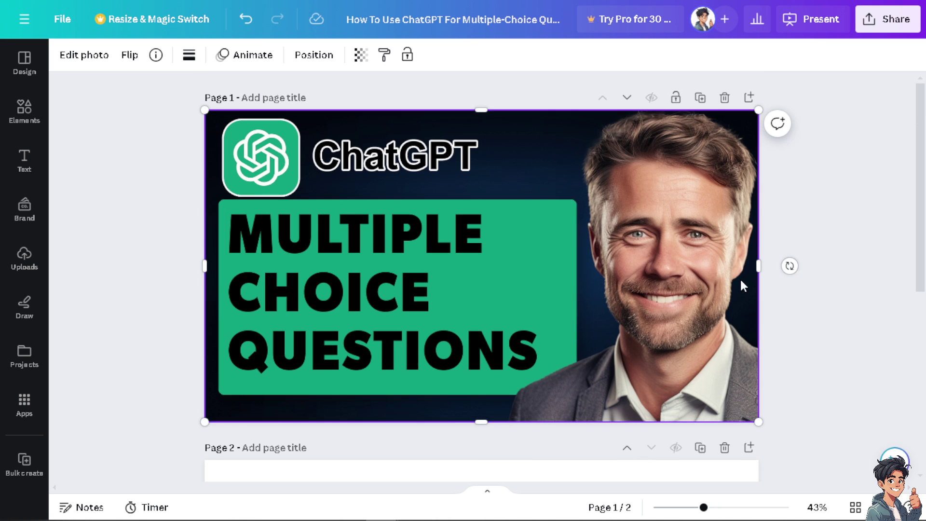
left_click(724, 448)
left_click(724, 98)
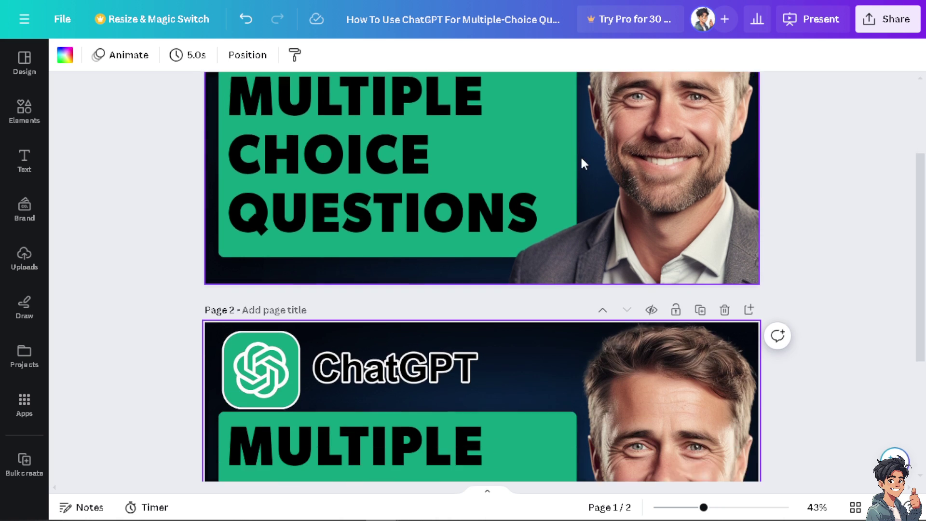
Add a square on page 2 and stretch it over the green MULTIPLE CHOICE QUESTIONS panel.
left_click(24, 112)
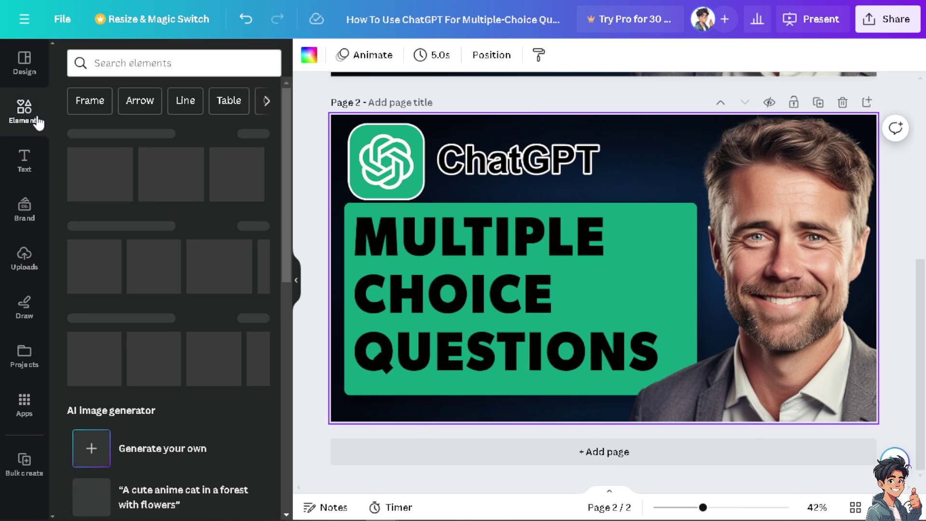
left_click(166, 186)
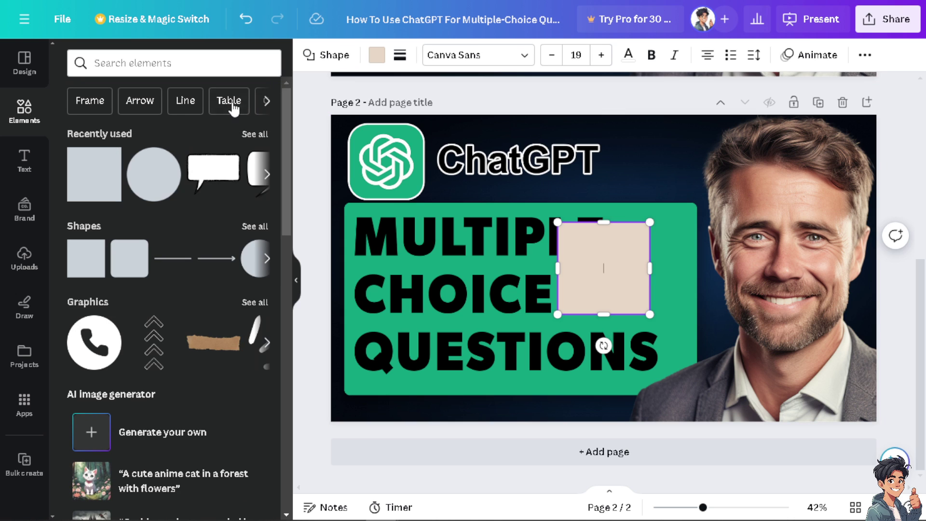
left_click(296, 280)
left_click_drag(478, 265, 257, 242)
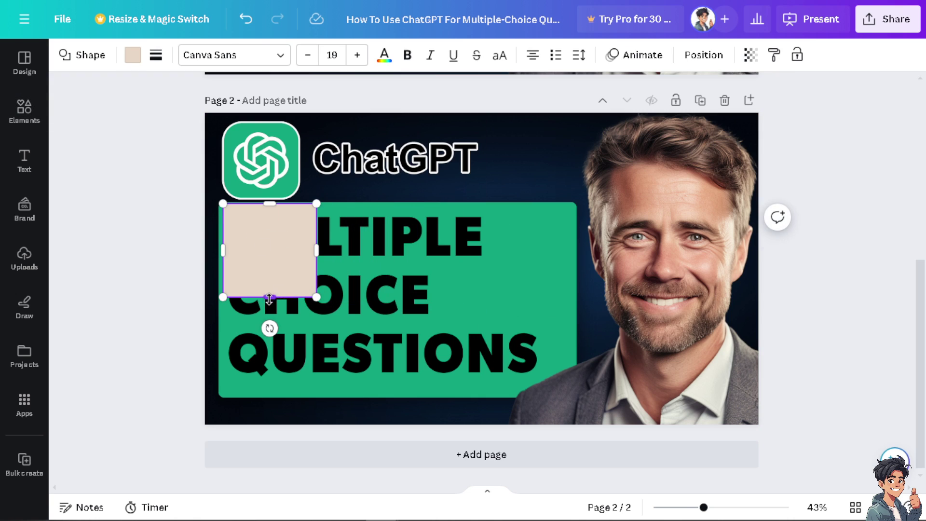
left_click_drag(268, 300, 293, 384)
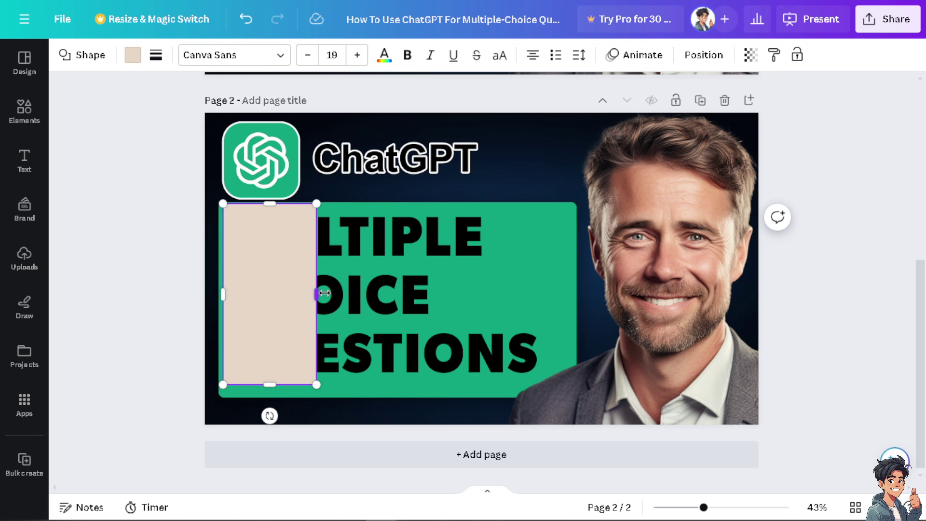
left_click_drag(324, 293, 541, 293)
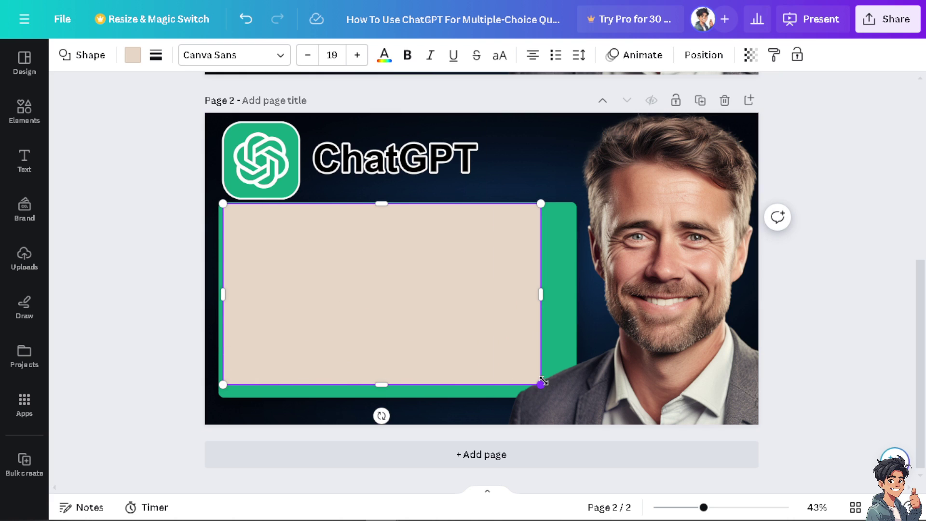
mouse_move(542, 382)
left_mouse_down()
mouse_move(535, 370)
mouse_move(541, 375)
left_mouse_up()
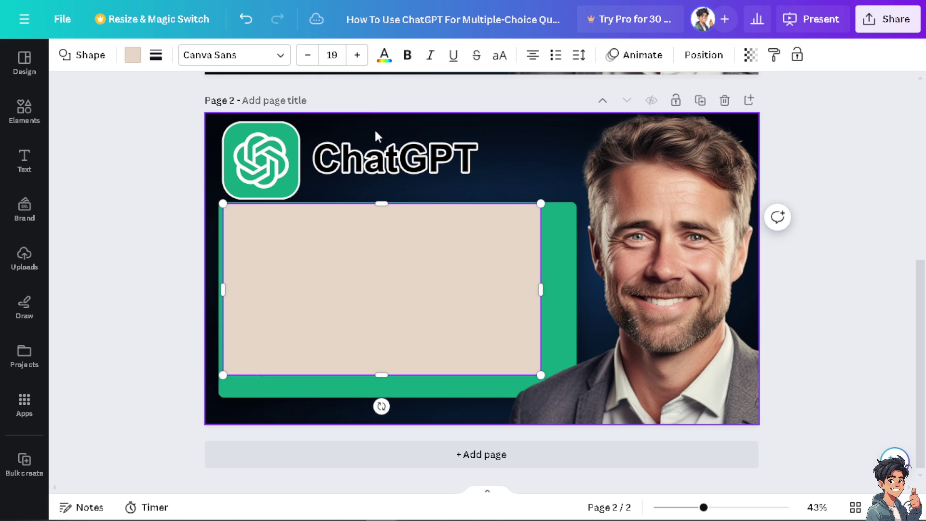
Fill the rectangle with the photo's matching green.
left_click(384, 55)
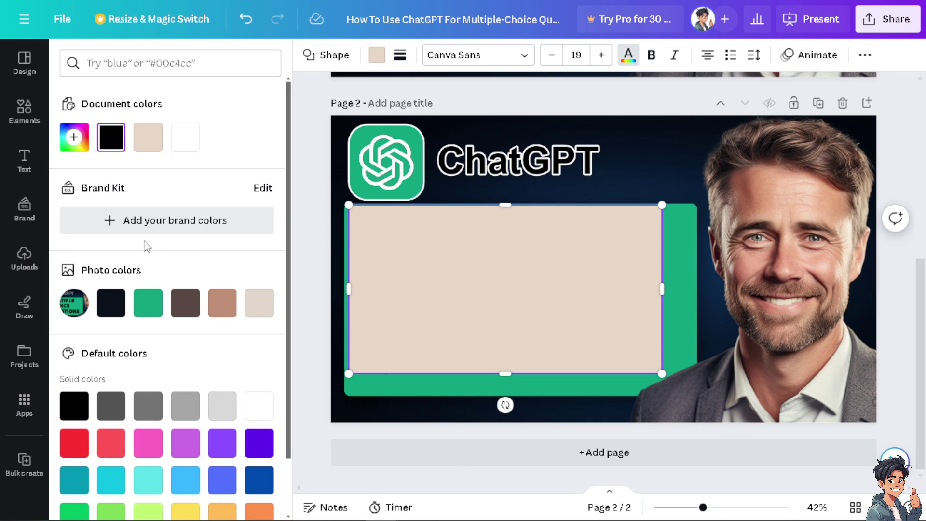
left_click(148, 303)
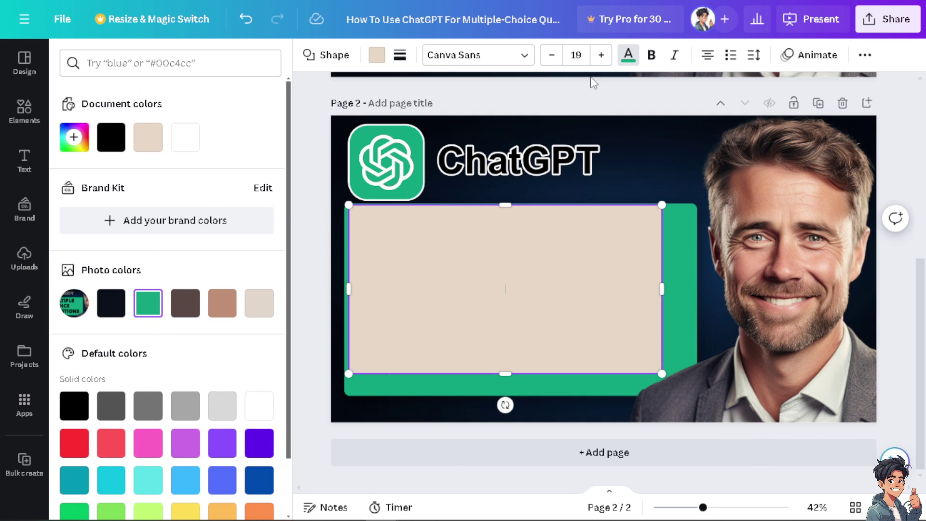
left_click(627, 56)
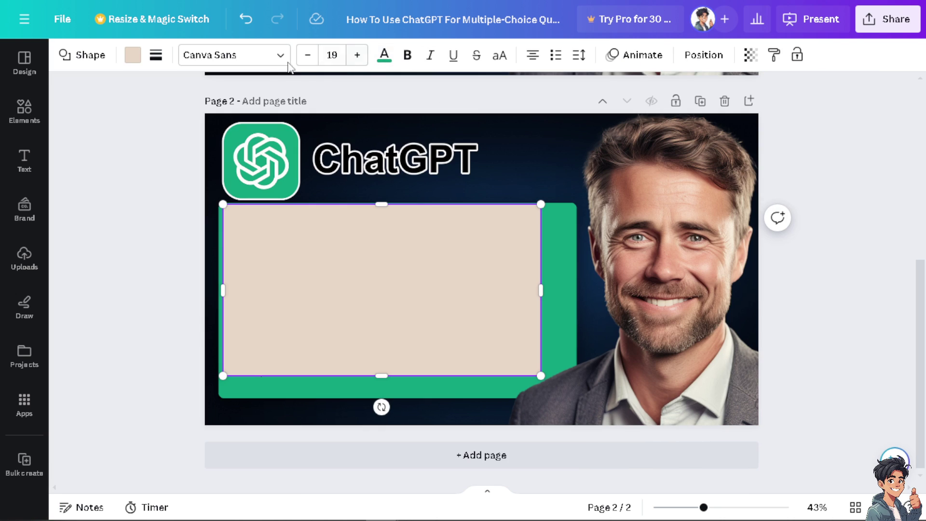
left_click(133, 54)
left_click(148, 137)
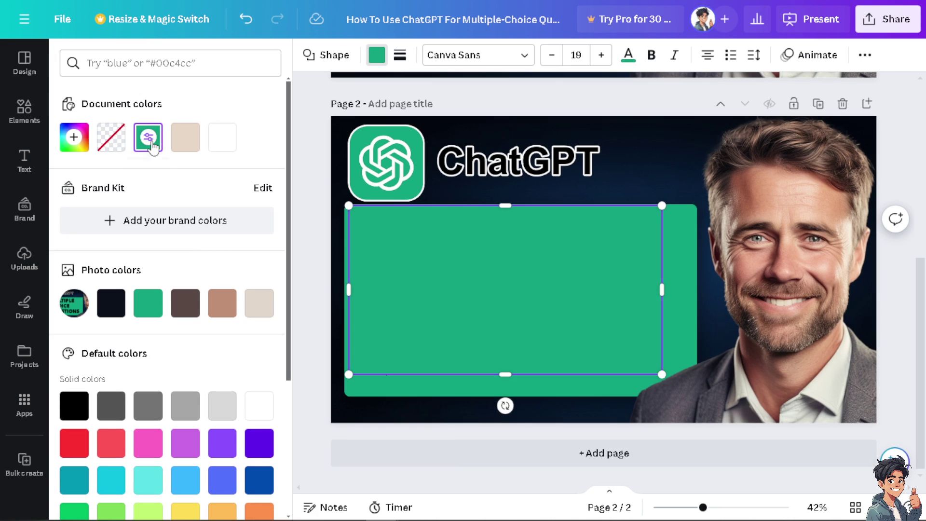
left_click(340, 179)
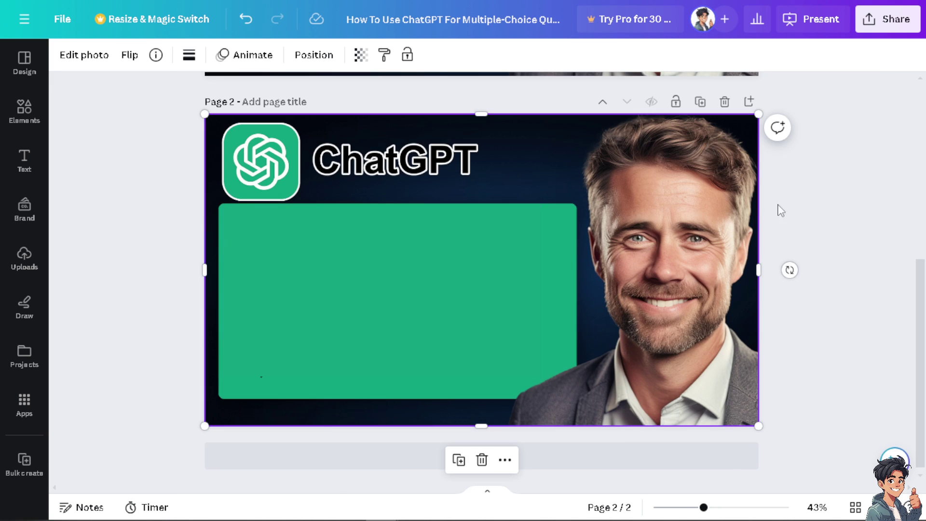
Add the TALK TO US contact text combination to page 2.
left_click(24, 160)
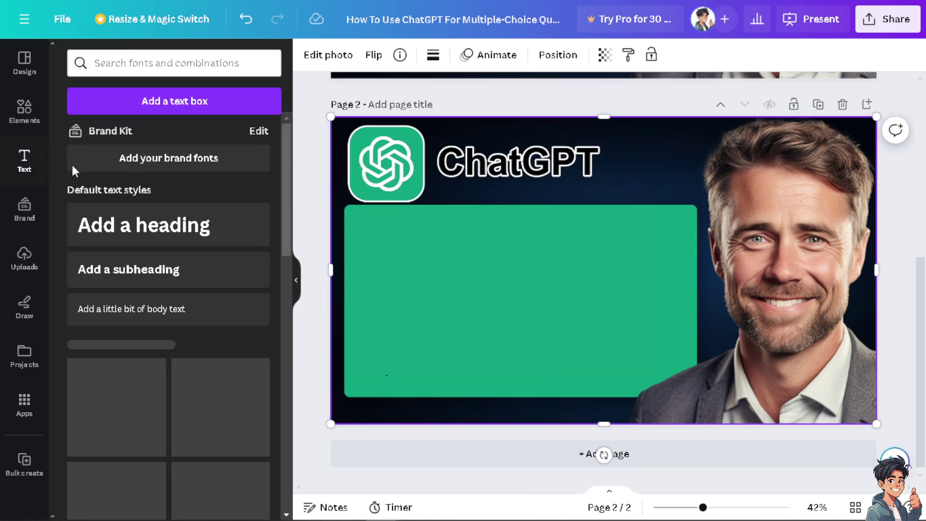
scroll(146, 365, "down", 5)
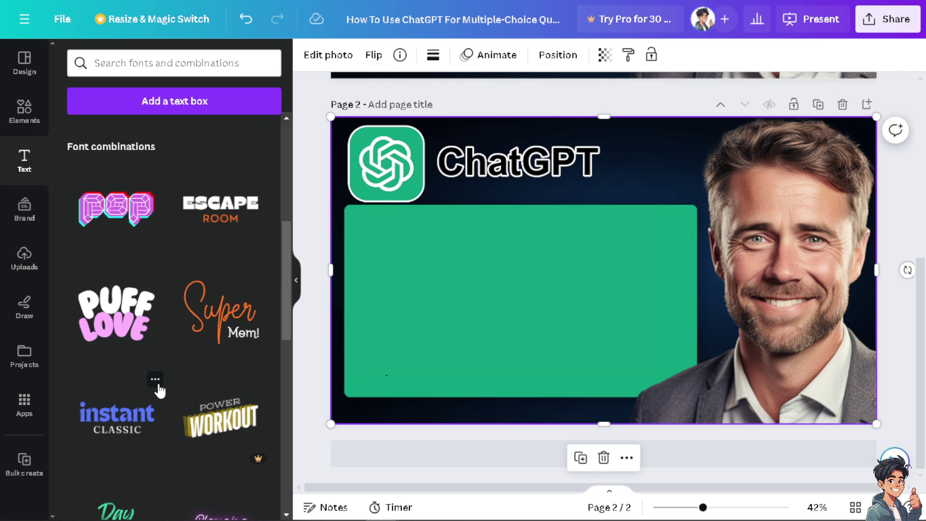
scroll(165, 388, "down", 10)
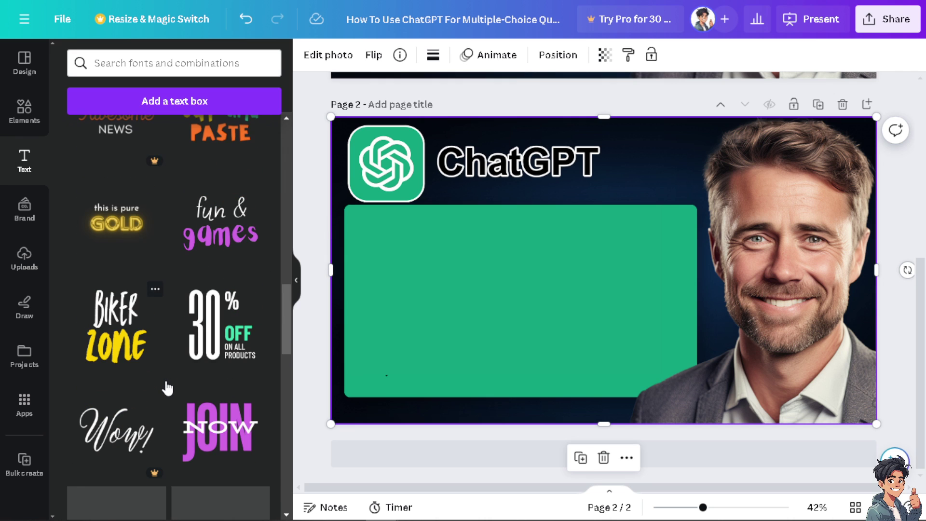
scroll(192, 365, "down", 5)
scroll(192, 365, "down", 15)
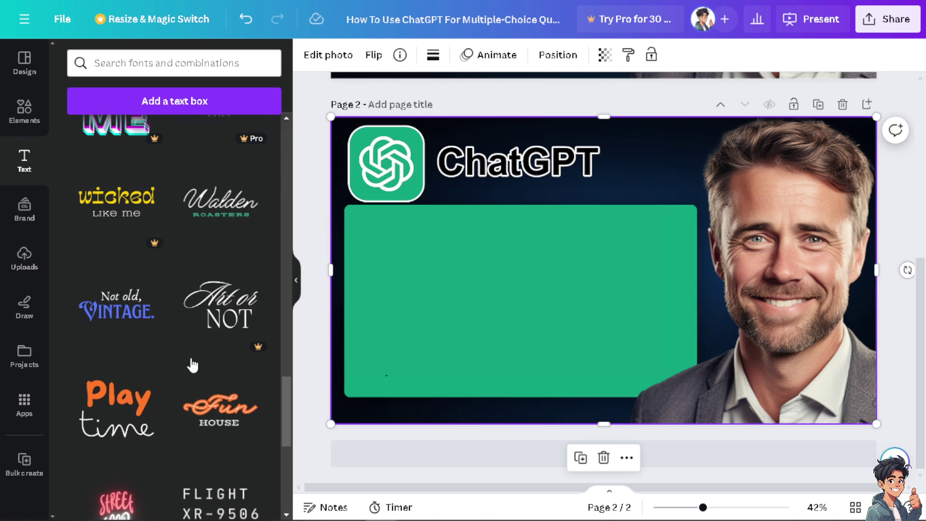
scroll(190, 361, "down", 15)
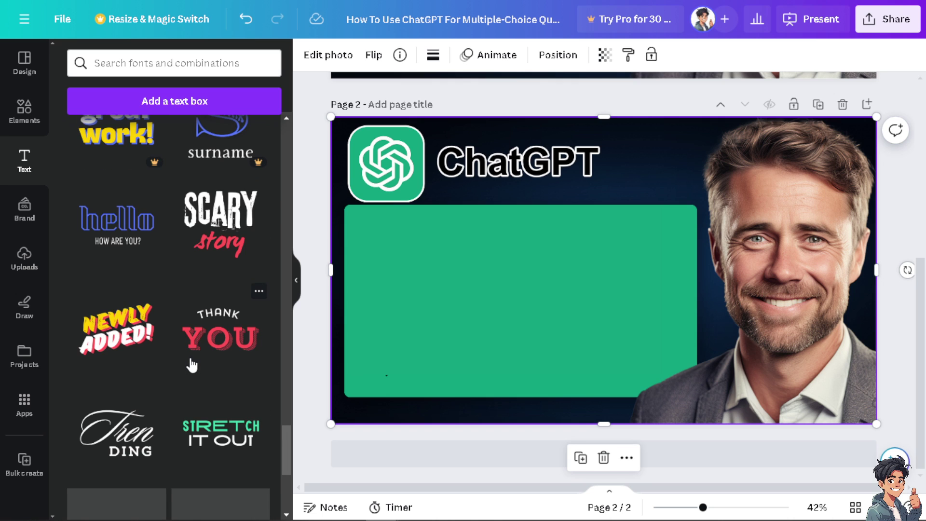
scroll(191, 365, "down", 3)
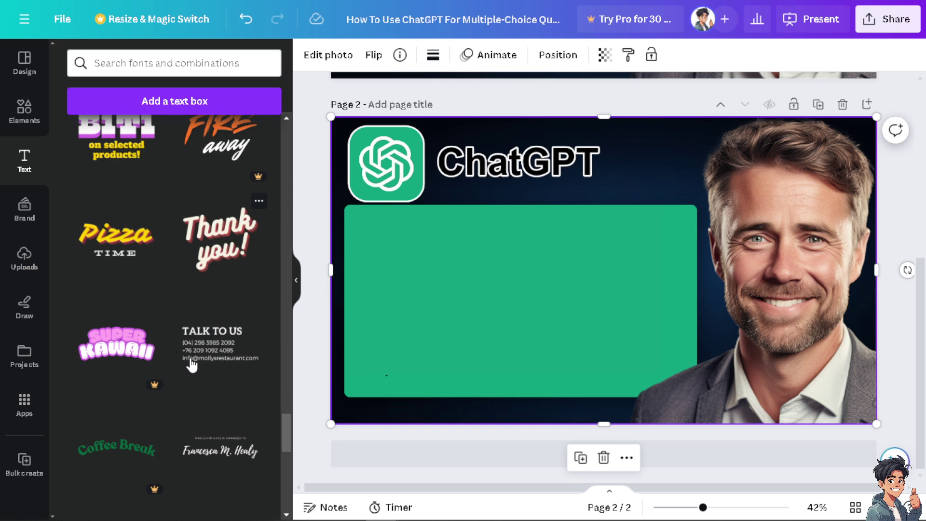
left_click(193, 344)
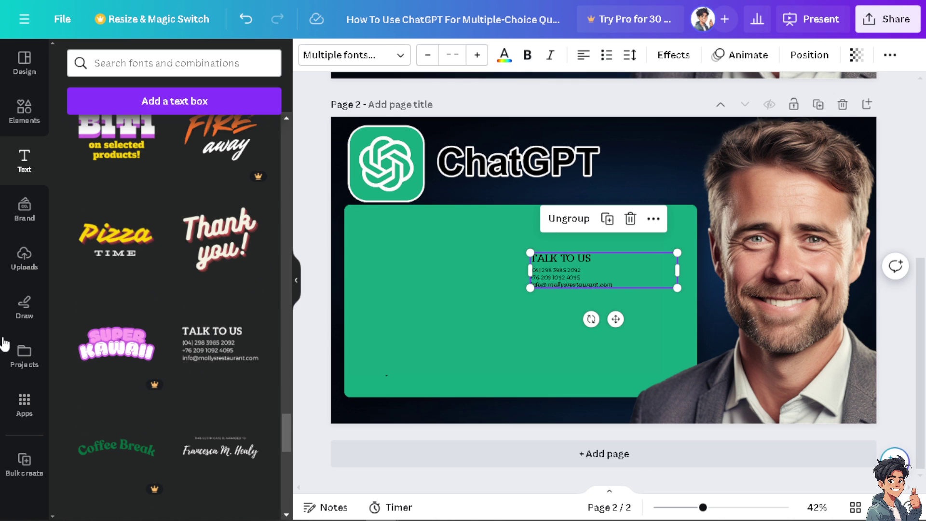
Ungroup it, delete the TALK TO US heading, and move the contact text into the panel's upper left.
left_click(570, 219)
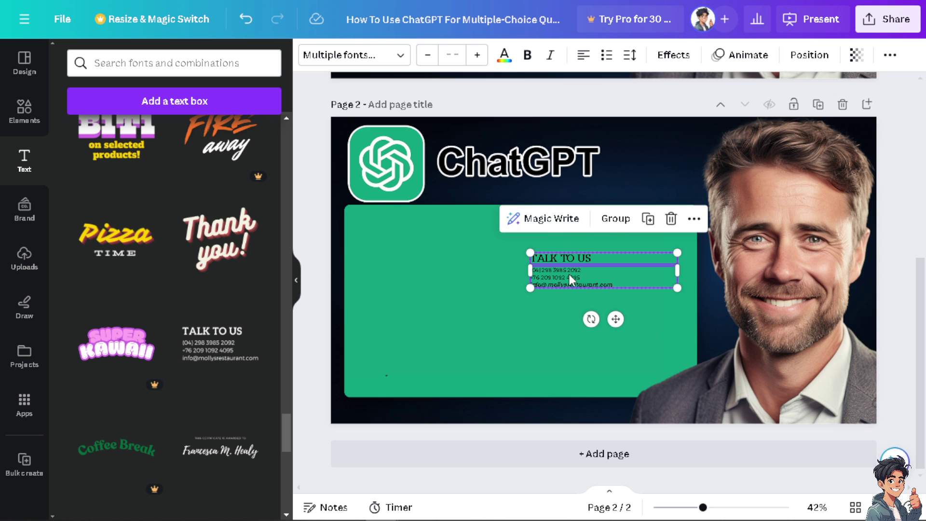
left_click_drag(584, 278, 529, 278)
left_click(640, 332)
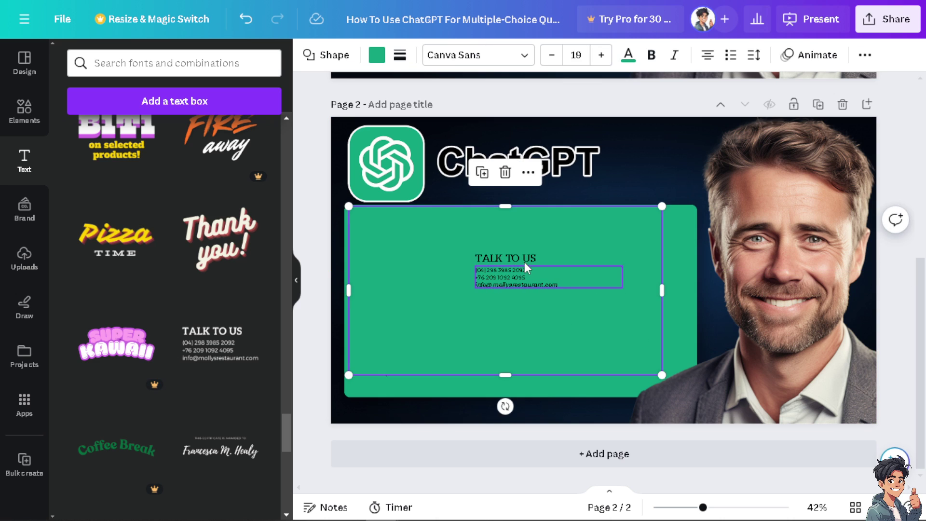
left_click(525, 260)
key("Delete")
left_click(531, 275)
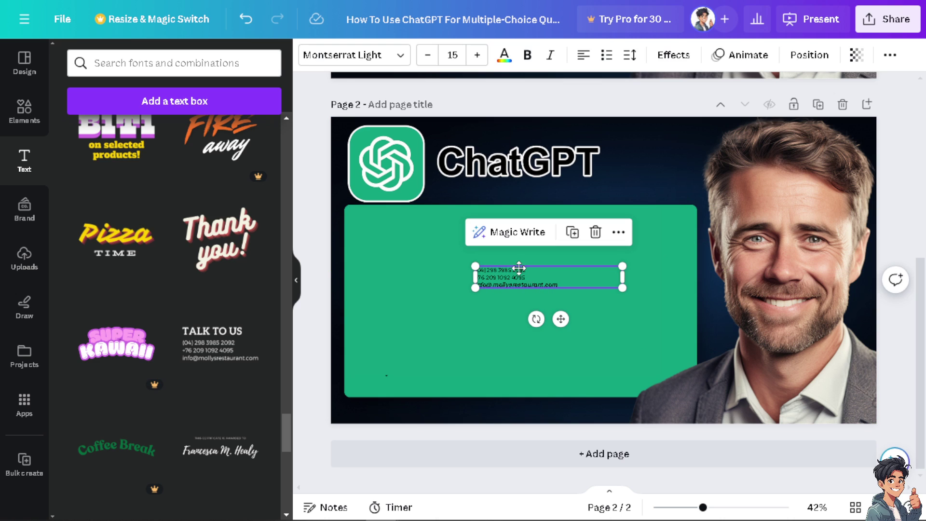
left_click_drag(531, 275, 449, 237)
double_click(462, 234)
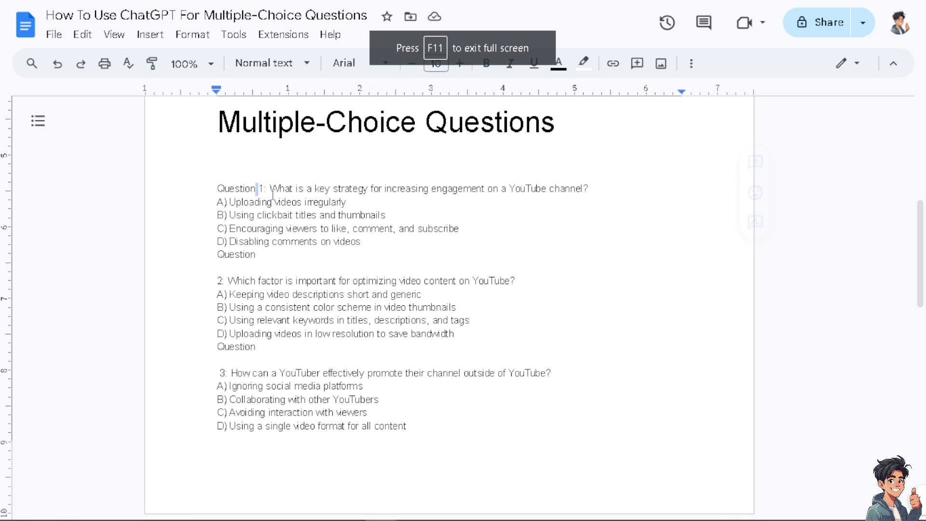
Highlight Question 1 and its four answer options A–D in the Google Doc.
left_click_drag(256, 188, 314, 258)
key("ctrl+c")
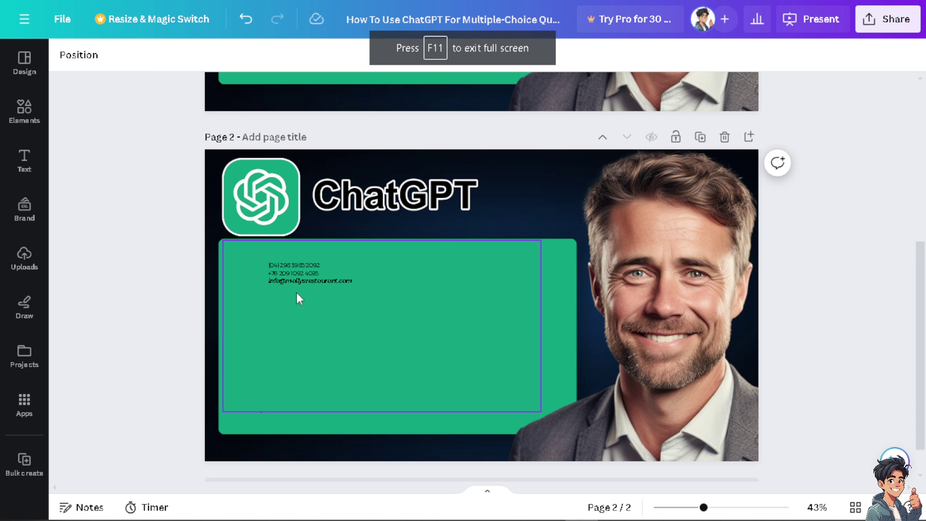
Paste the copied question over the green panel's placeholder text.
left_click(296, 293)
key("ctrl+a")
key("ctrl+v")
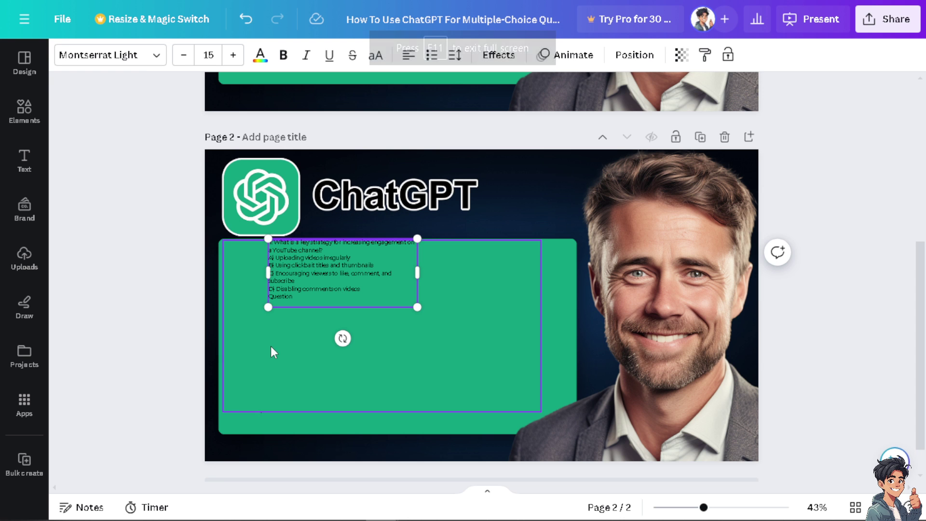
key("ctrl+a")
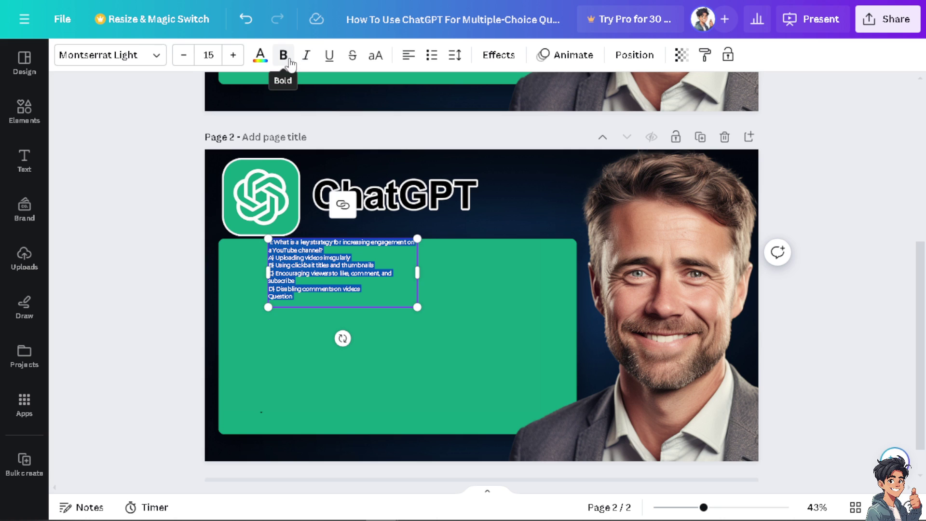
Enlarge the question text, make it bold and colour it white.
left_click(233, 55)
left_click(233, 55)
left_click(233, 55)
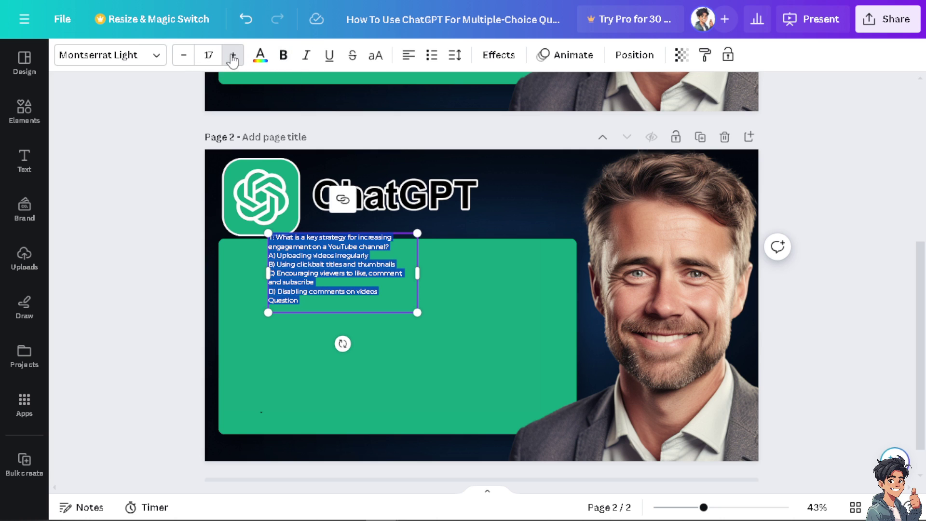
left_click(233, 55)
left_click(232, 55)
left_click(232, 55)
left_click(232, 55)
left_click(232, 55)
left_click(283, 55)
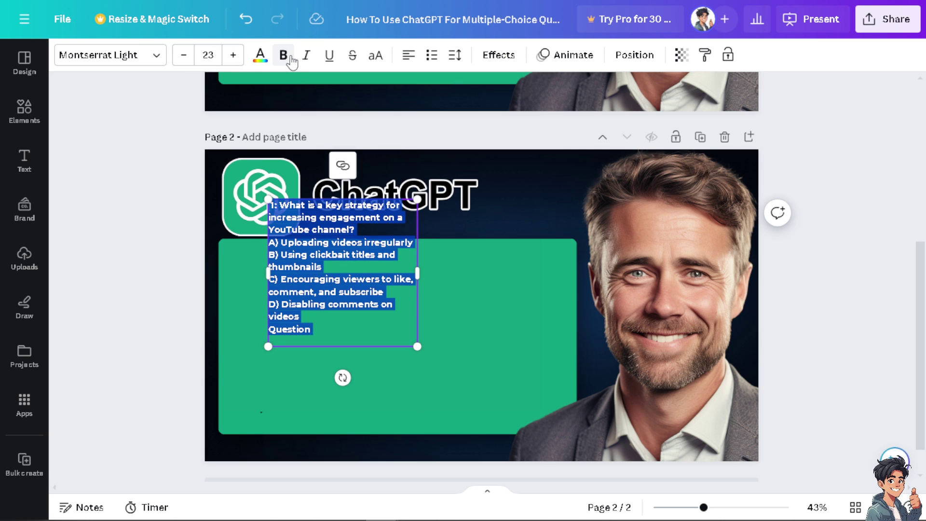
left_click(263, 65)
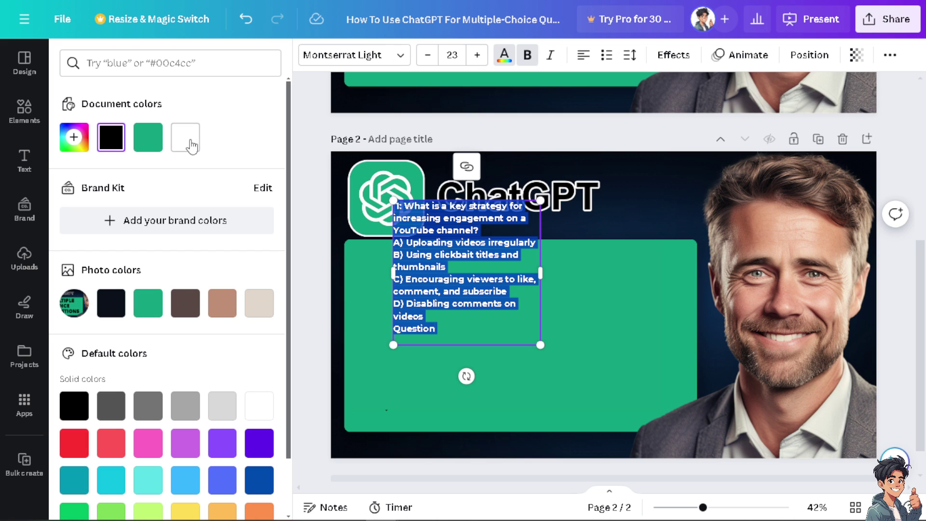
left_click(559, 385)
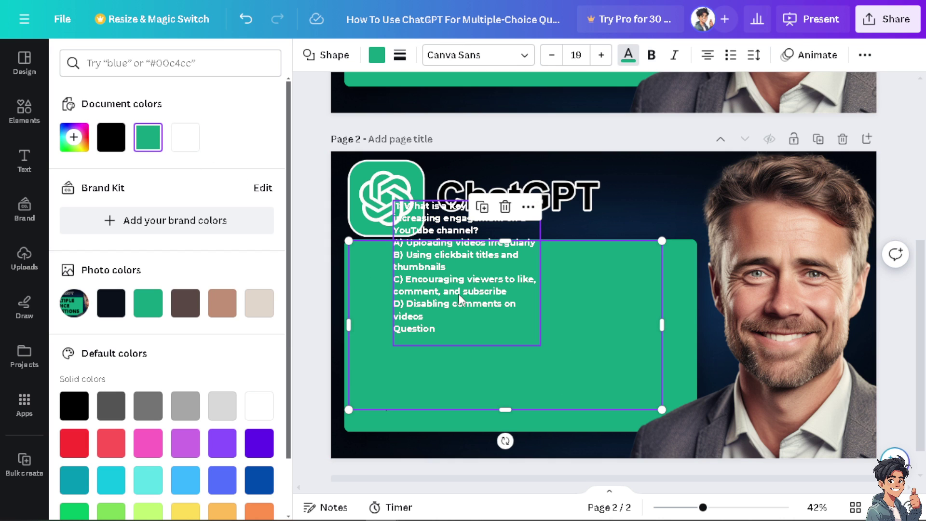
left_click(326, 282)
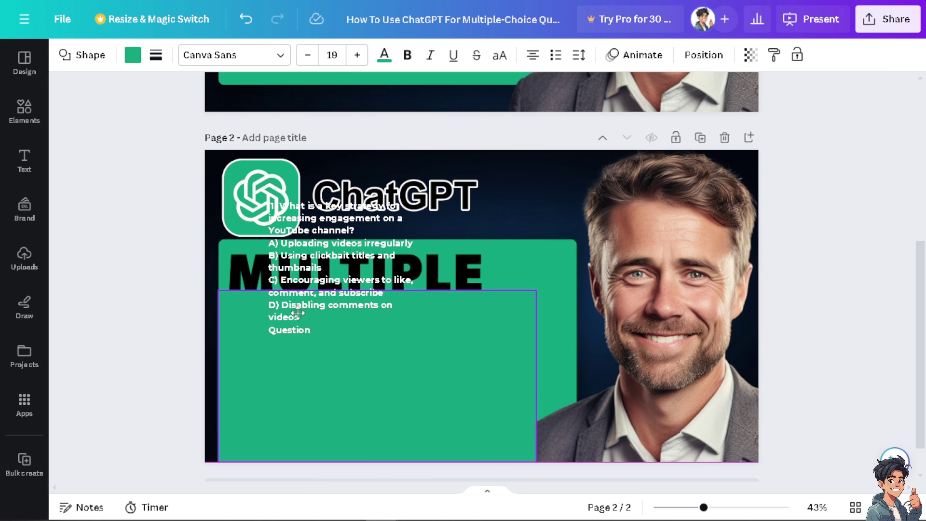
Move the question left and down in the panel and widen its text box.
left_click(298, 269)
left_click_drag(297, 268, 271, 318)
left_click_drag(379, 328, 531, 330)
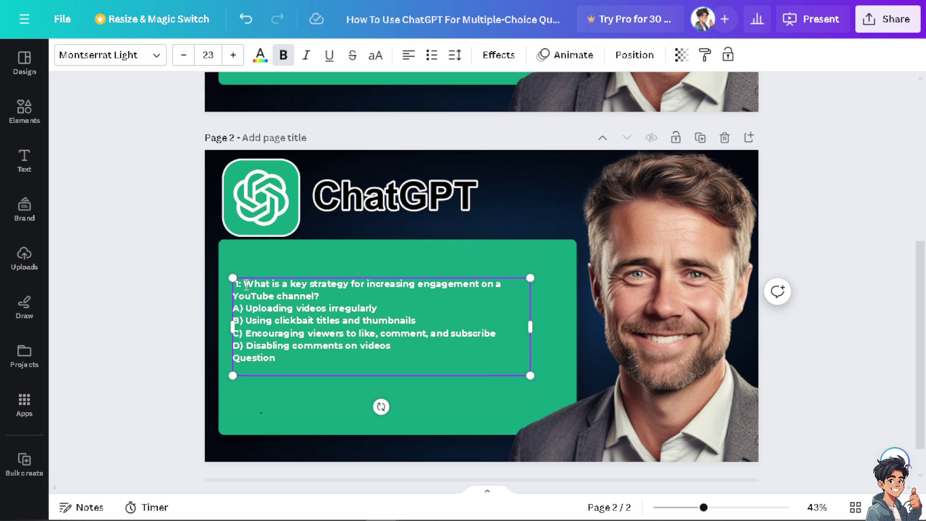
Delete the '1:' numbering and the answer options, leaving only the question at size 50.
left_click(246, 286)
key("BackSpace")
key("BackSpace")
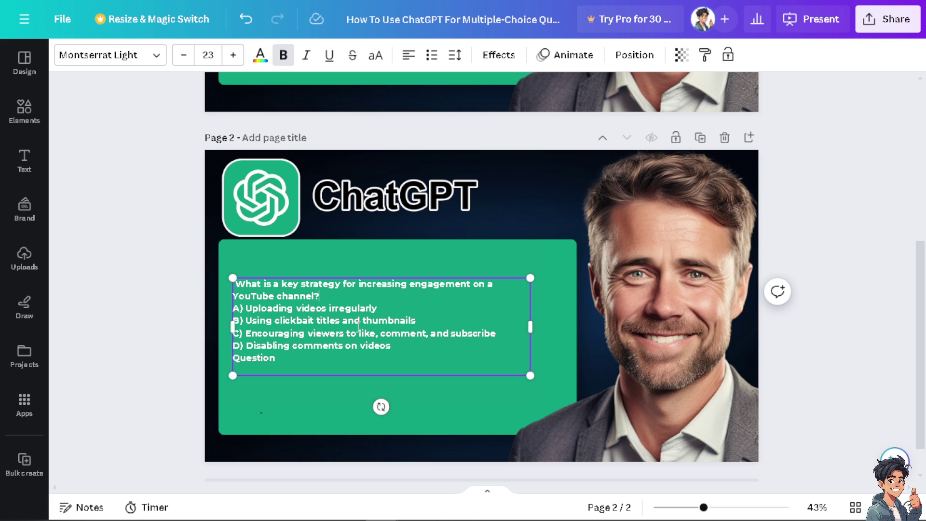
left_click(314, 264)
left_click(331, 318)
left_click_drag(325, 309, 336, 278)
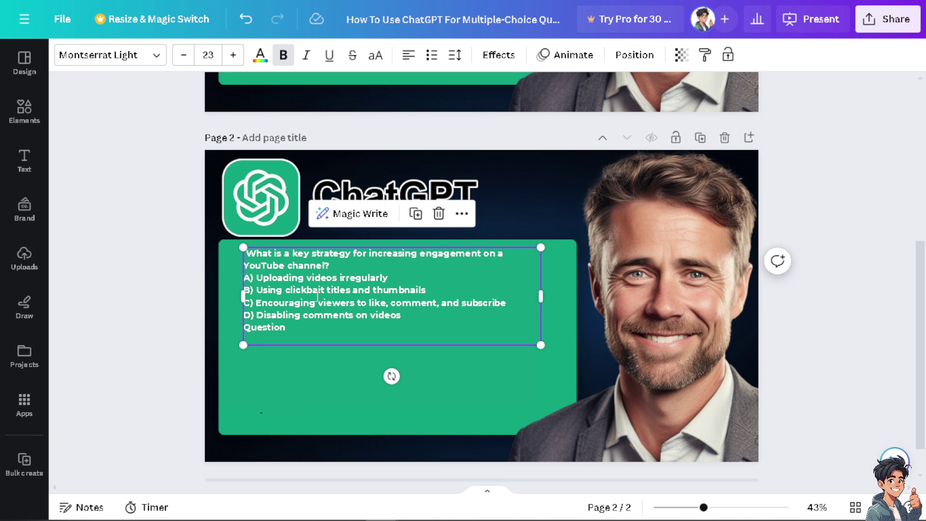
left_click(317, 298)
key("ctrl+z")
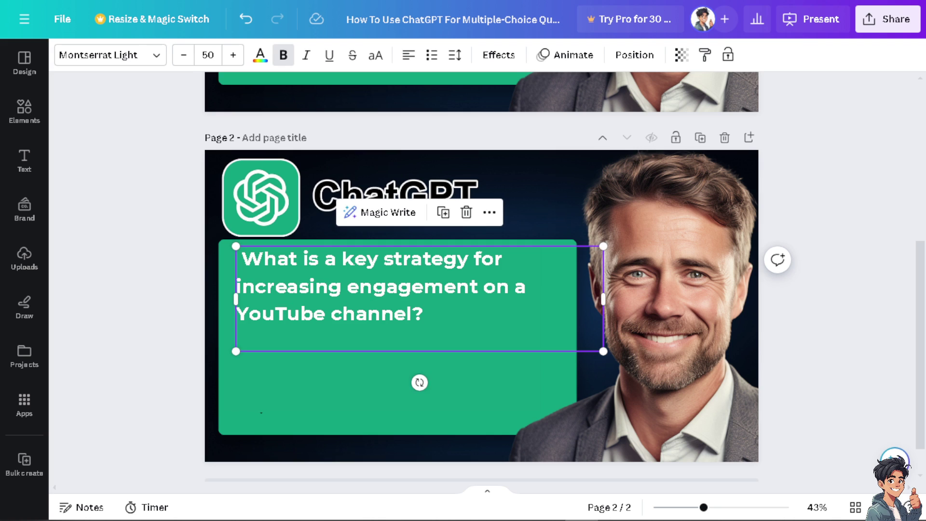
left_click(314, 397)
left_click(372, 281)
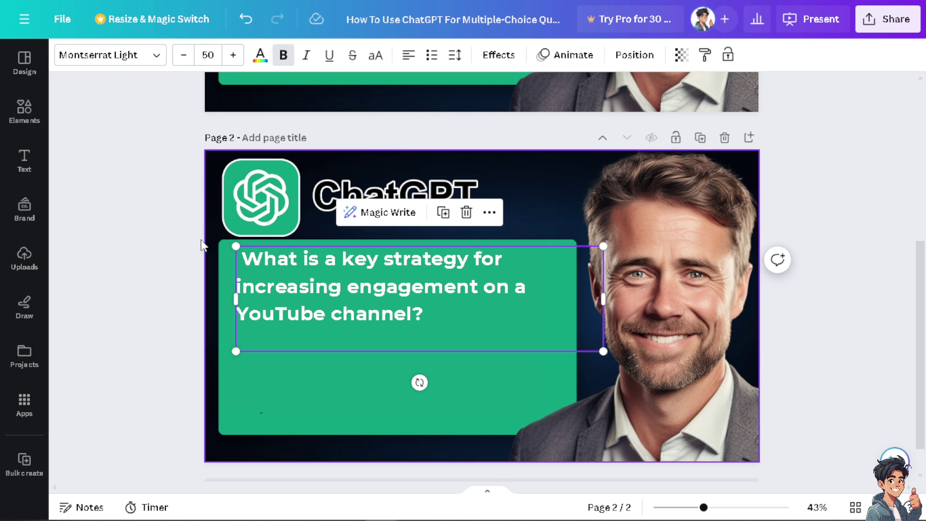
Add a circle from Elements and shrink it to a small dot at the panel's lower left.
left_click(25, 111)
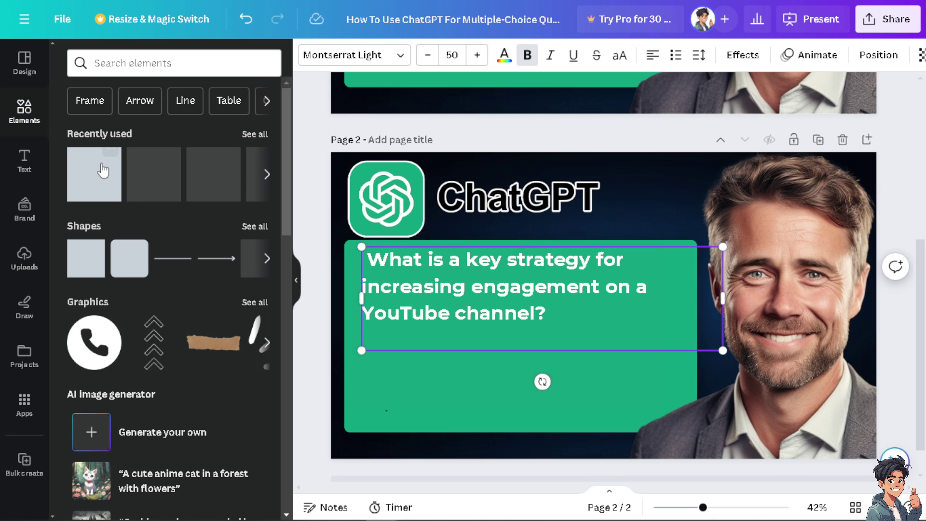
left_click(295, 300)
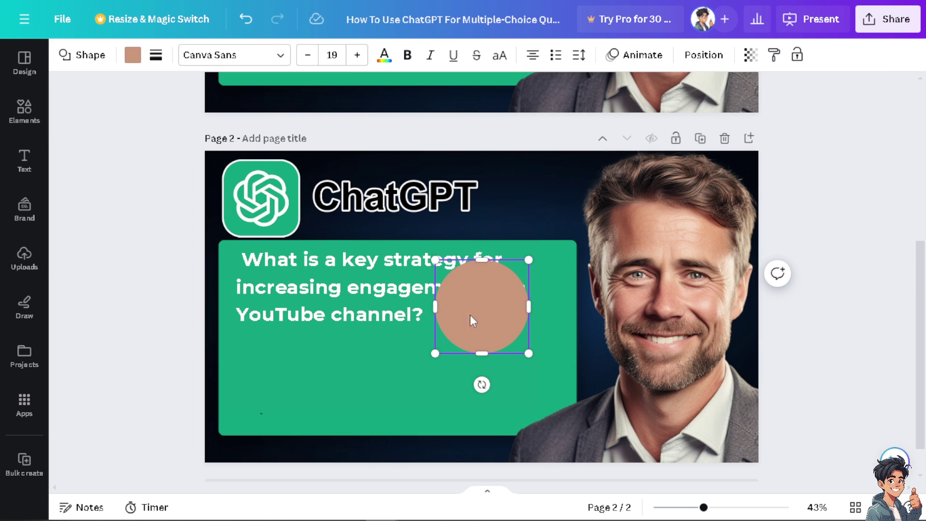
left_click(544, 342)
left_click(490, 301)
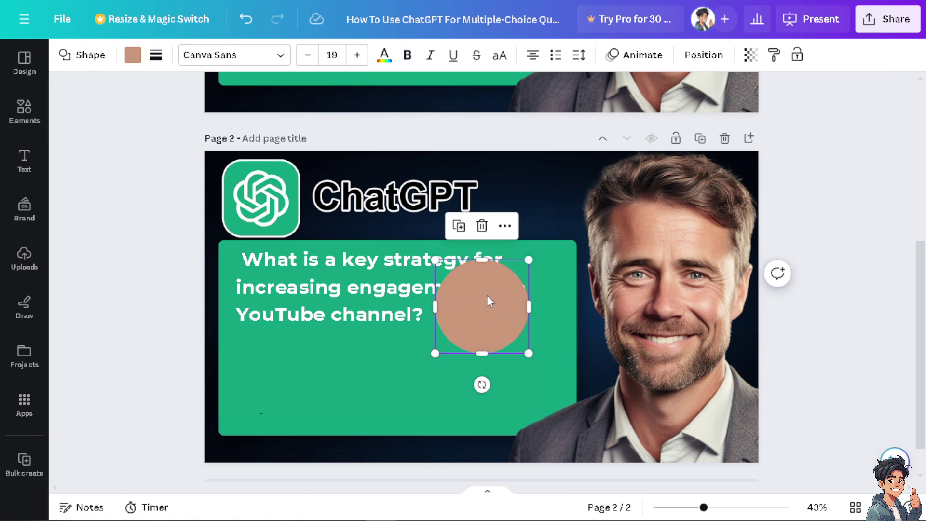
left_click_drag(490, 301, 278, 369)
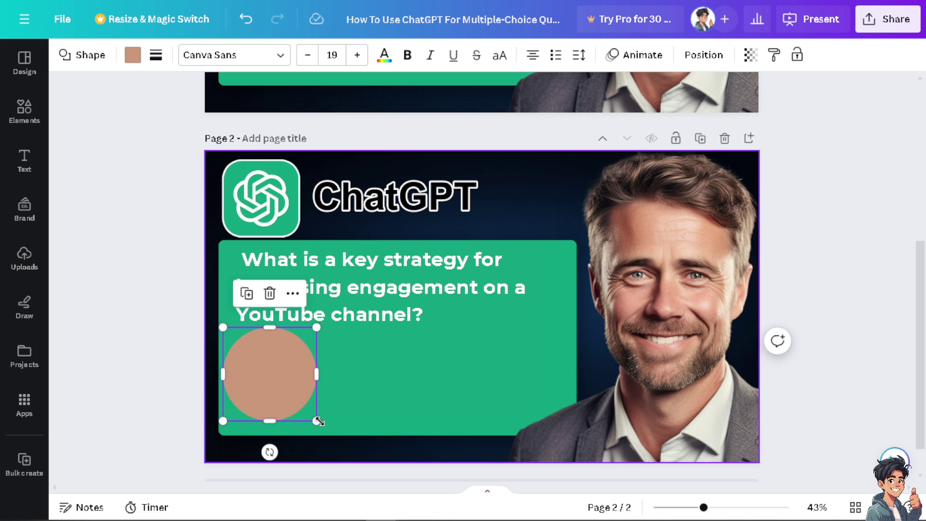
left_click_drag(319, 422, 258, 350)
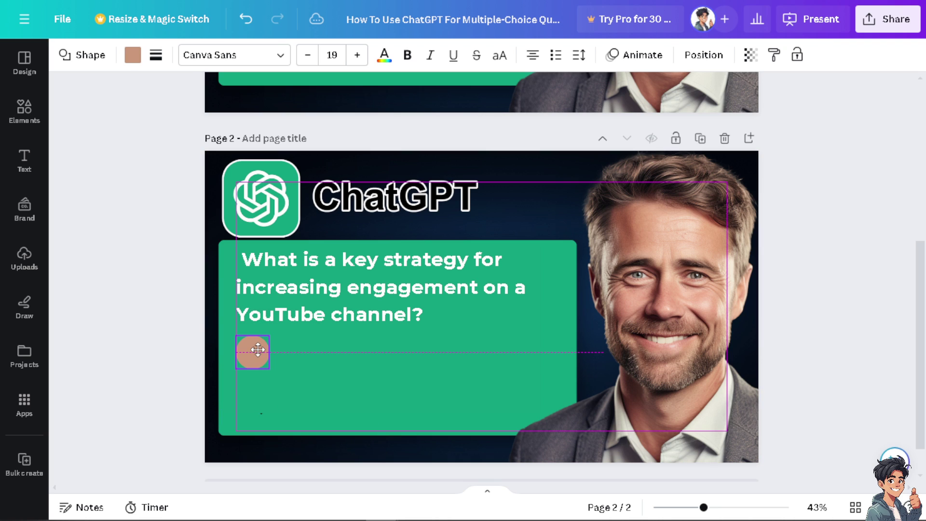
Fill the circle with white.
left_click(384, 55)
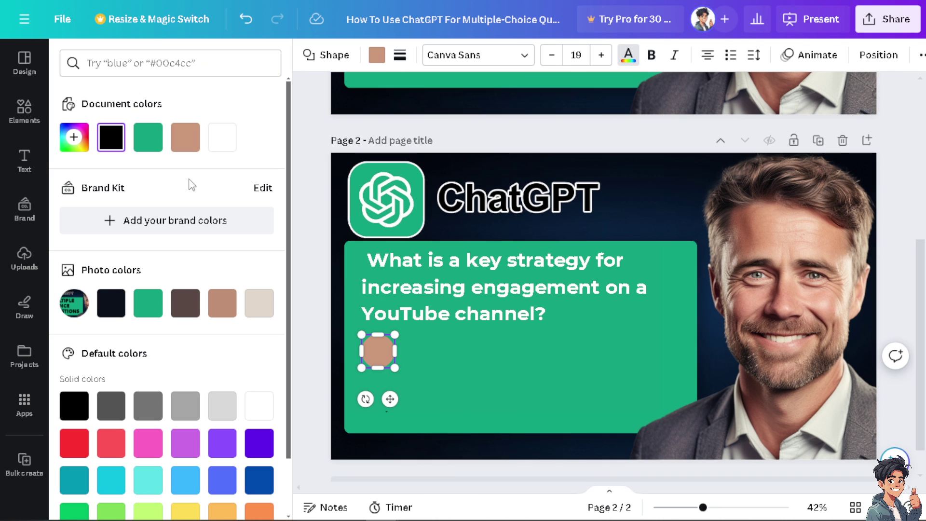
left_click(222, 137)
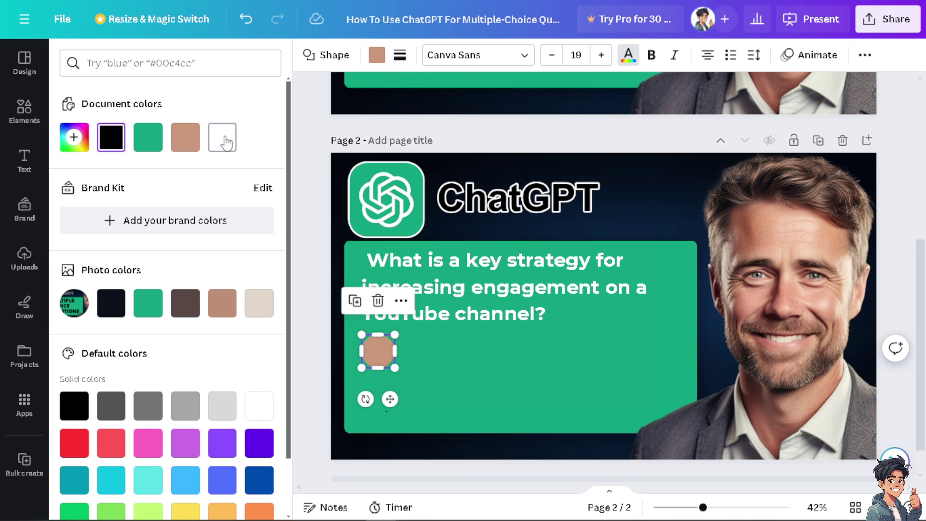
left_click(377, 58)
left_click(227, 148)
left_click(479, 374)
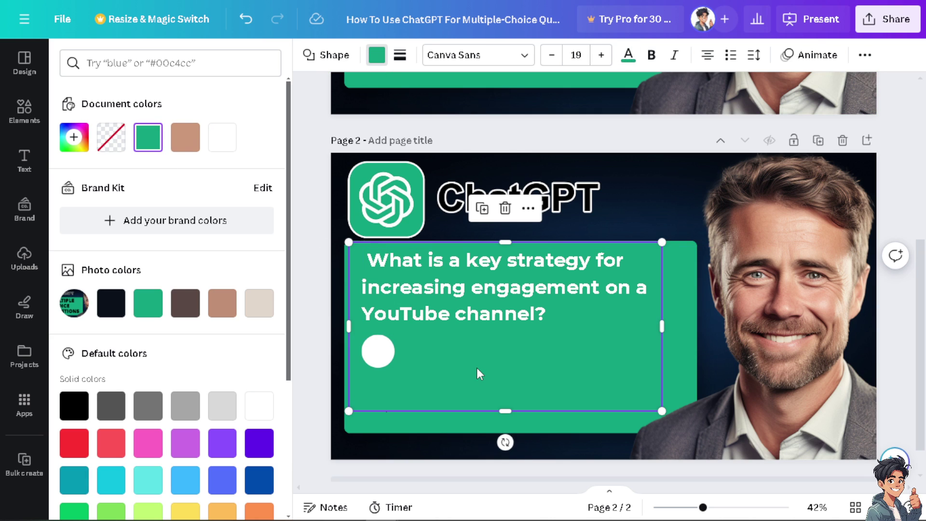
Duplicate the white circle below and to the right to form a two-by-two grid.
left_click(370, 360)
left_click_drag(379, 361, 375, 408)
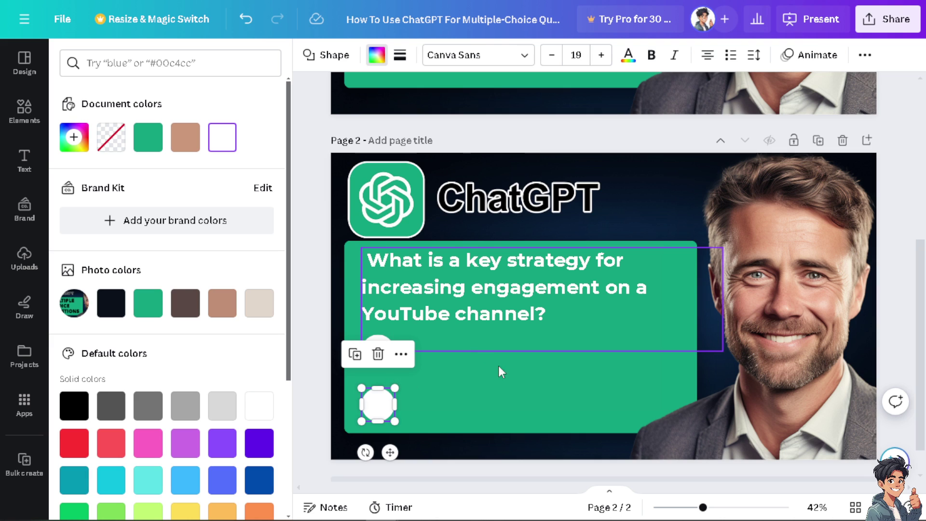
left_click(555, 371)
left_click(377, 351)
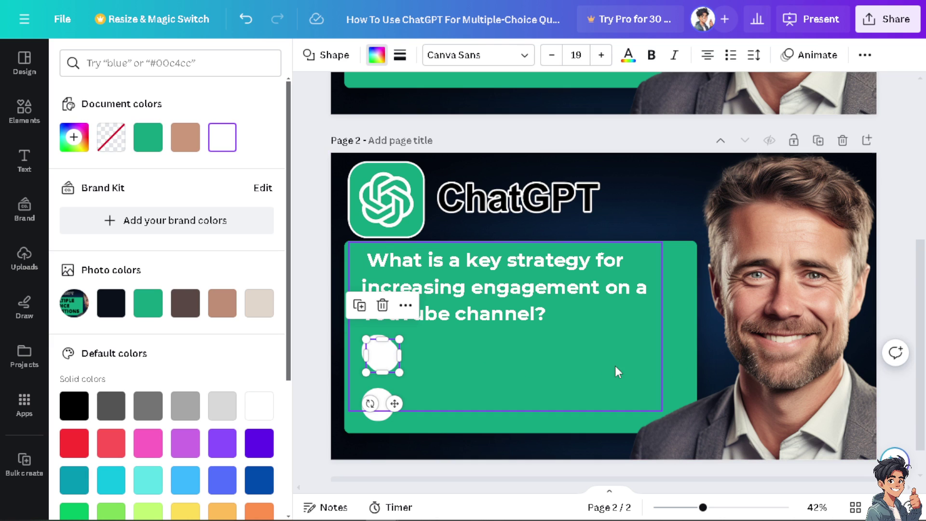
left_click_drag(394, 354, 559, 413)
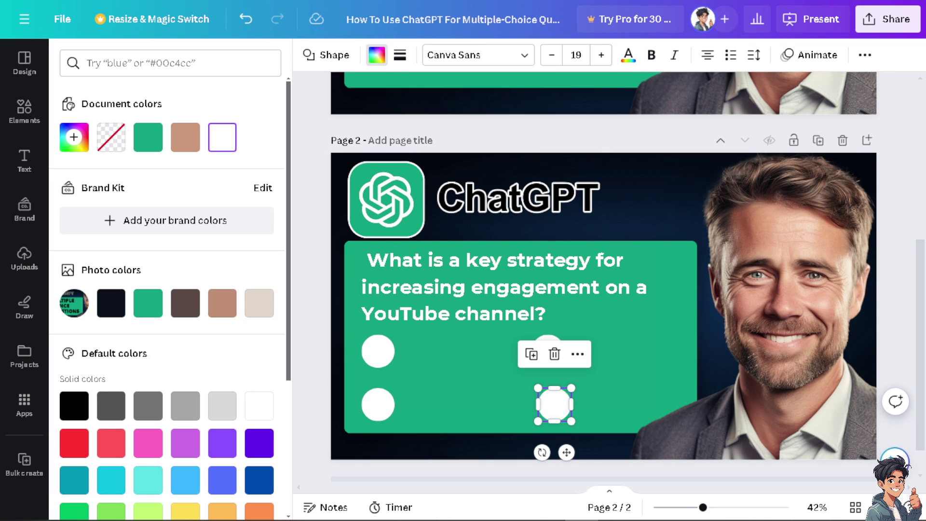
Add the TALK TO US text template and place it over the green question panel.
key("Escape")
key("F11")
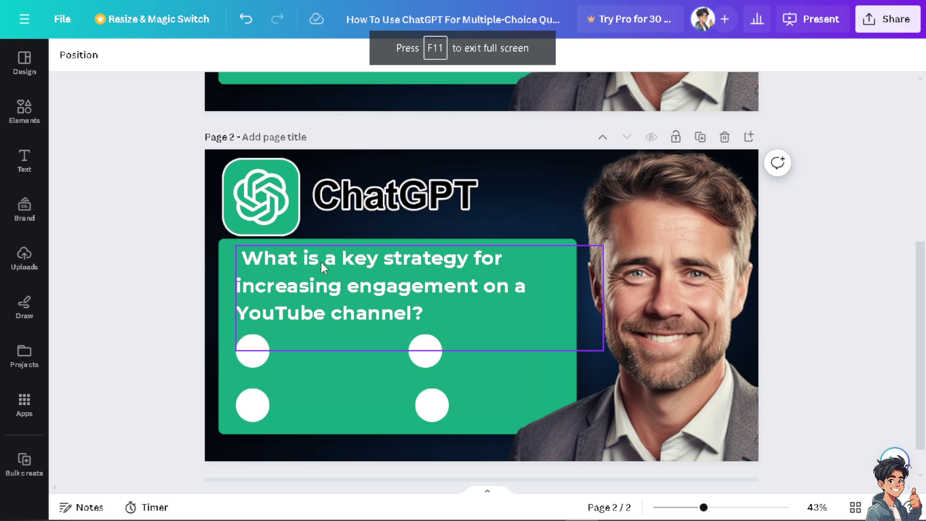
left_click(25, 162)
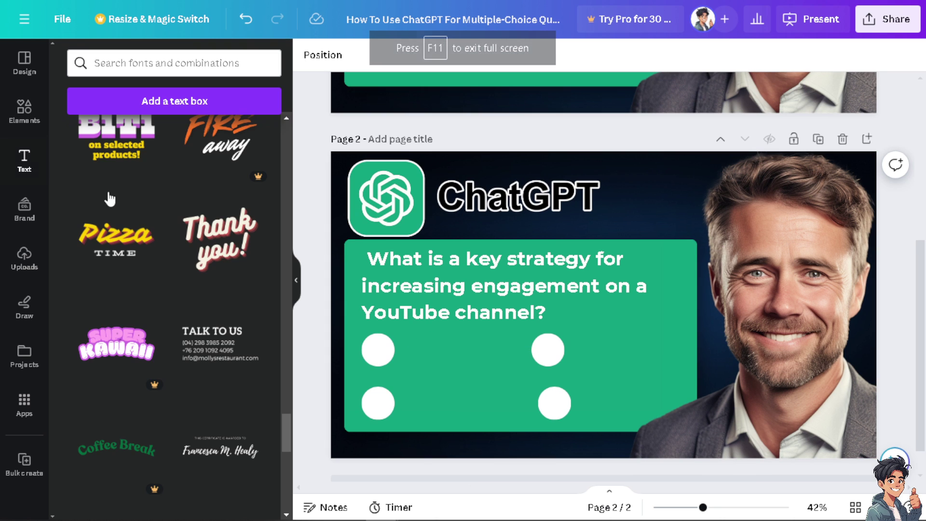
left_click(219, 359)
left_click_drag(586, 310, 493, 347)
left_click(295, 279)
Ungroup the TALK TO US template and delete its contact-details lines.
left_click(348, 298)
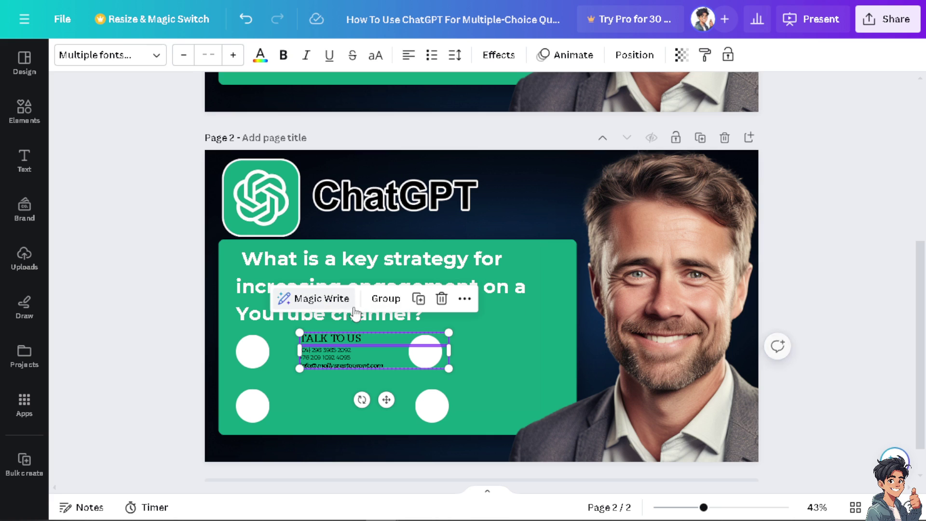
left_click(375, 309)
left_click(377, 343)
left_click(353, 335)
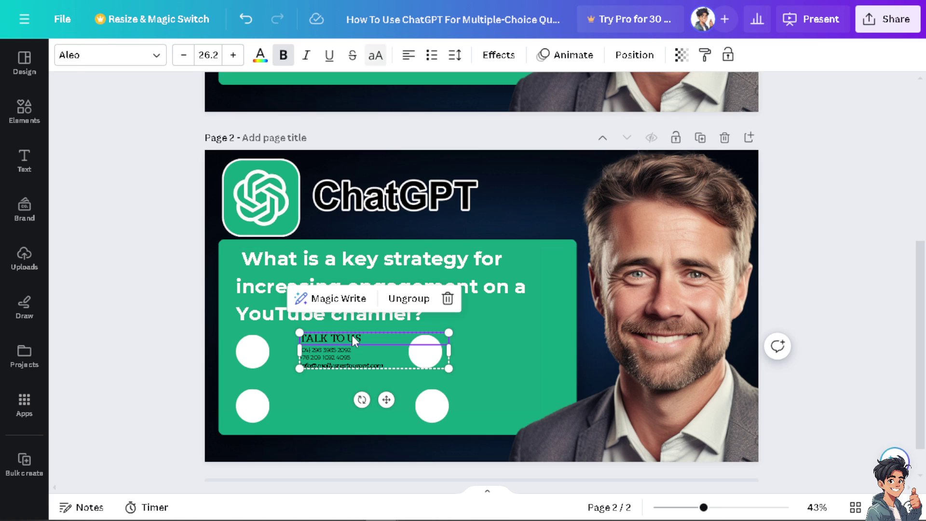
left_click(347, 358)
double_click(337, 363)
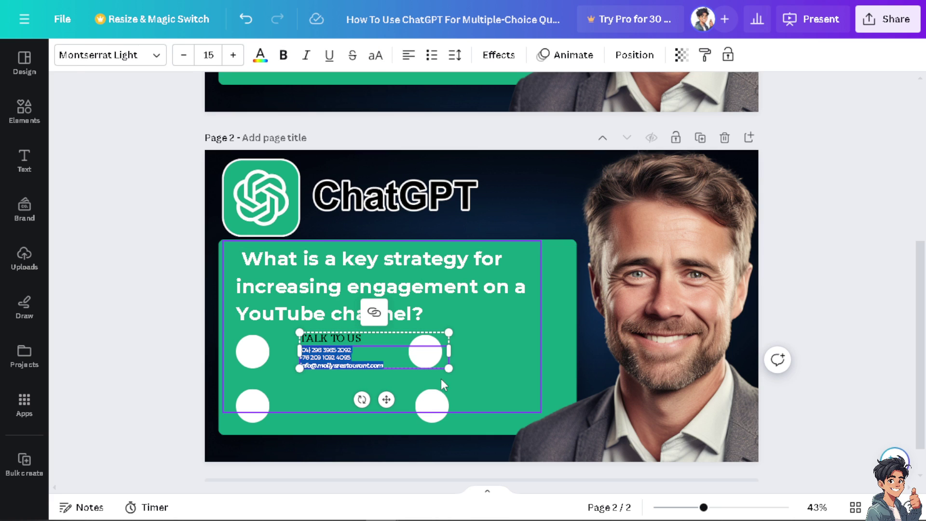
left_click(348, 369)
left_click(348, 369)
left_click_drag(326, 364, 328, 371)
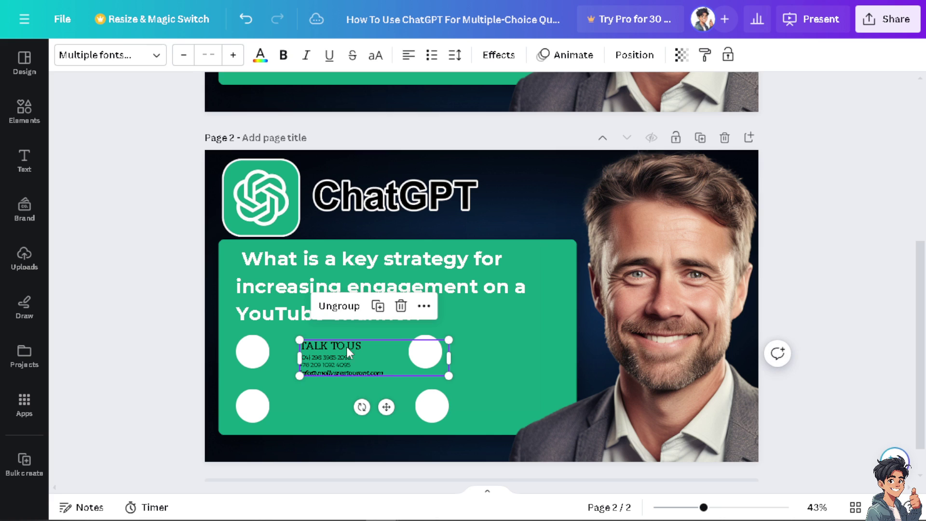
left_click(336, 372)
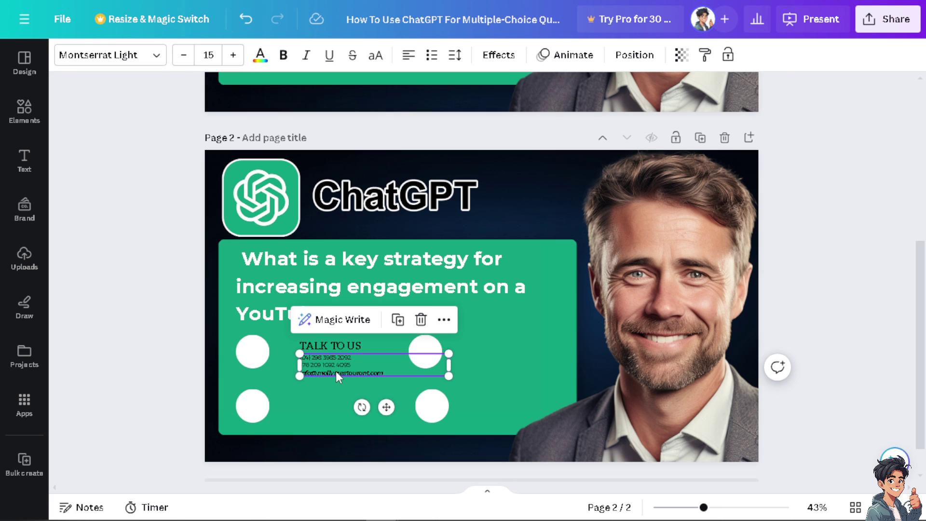
key("Delete")
Replace the heading with 'UPLOADING VIDEOS IRREGULARLY' and fit it beside the upper-left circle.
double_click(347, 343)
type("UPLOADING VIDEOS IRREGULARLY")
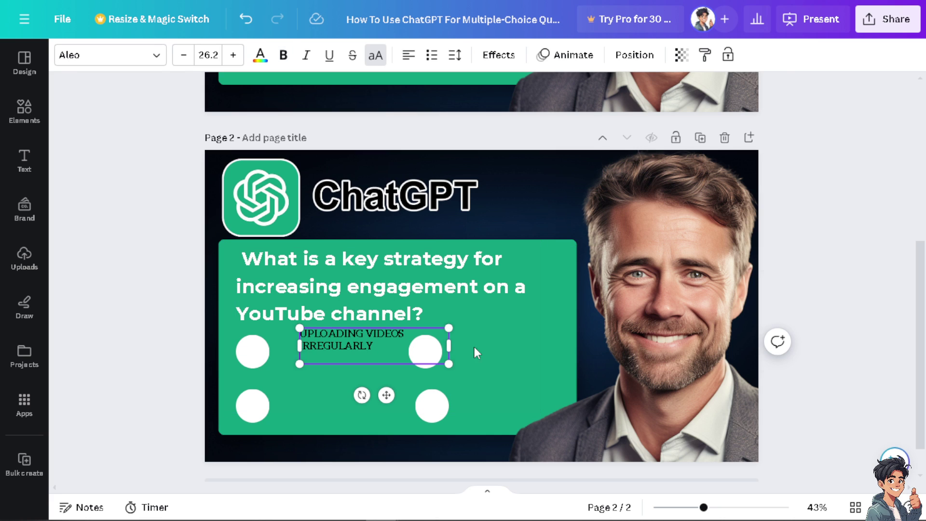
left_click(399, 350)
key("ctrl+z")
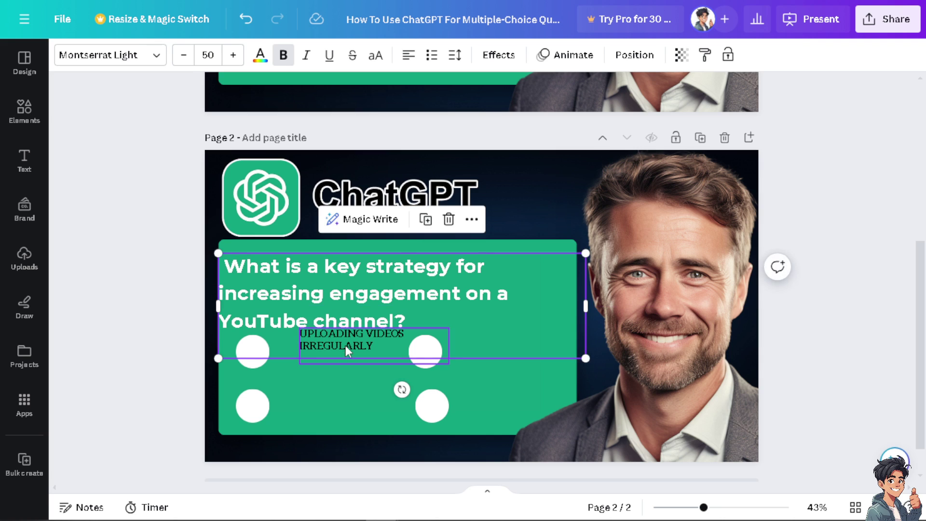
left_click(309, 389)
left_click_drag(337, 347, 313, 355)
mouse_move(425, 376)
left_mouse_down()
mouse_move(379, 376)
mouse_move(415, 374)
left_mouse_up()
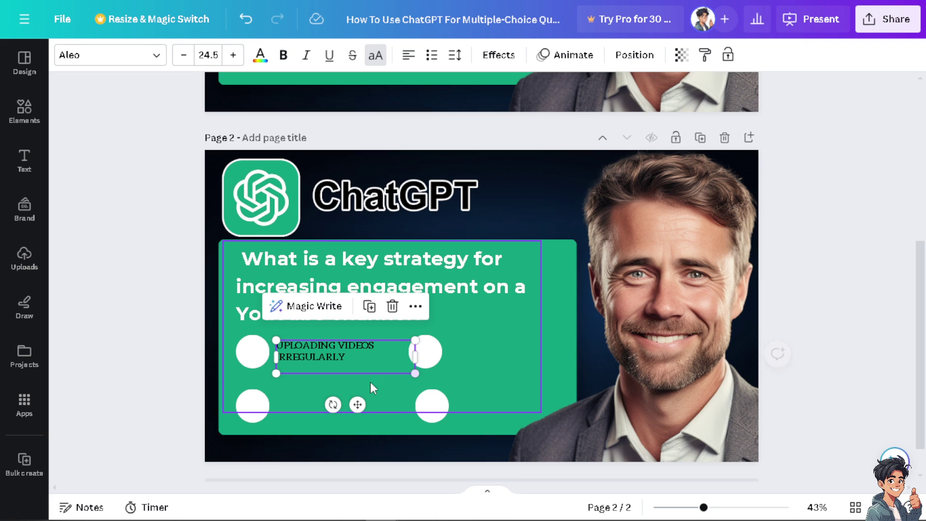
Copy the answer to the lower row and change it to 'ENCOURAGING VIEWERS TO LIKE, COMMENT, AND SUBSCRIBE'.
left_click_drag(343, 352, 347, 401)
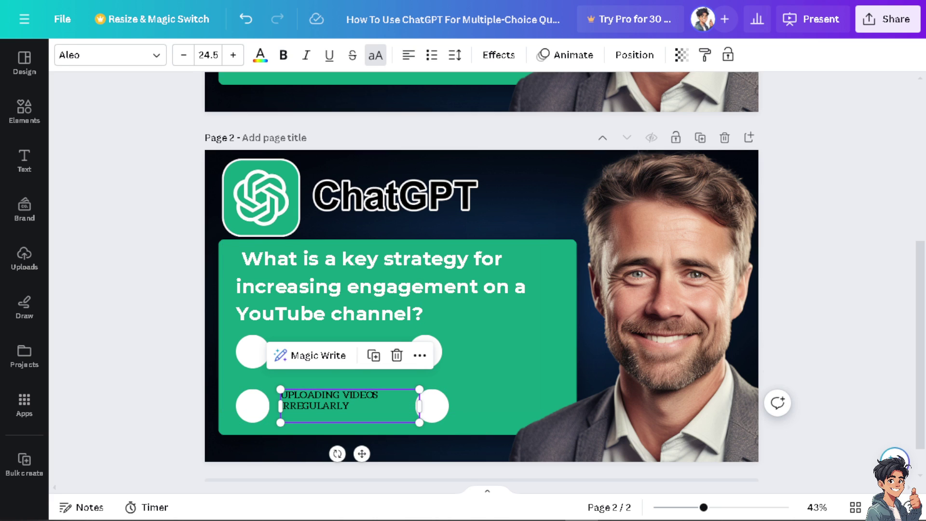
left_click(308, 428)
left_click(317, 404)
double_click(317, 404)
type("ENCOURAGING VIEWERS TO LIKE, COMMENT, AND SUBSCRIBE")
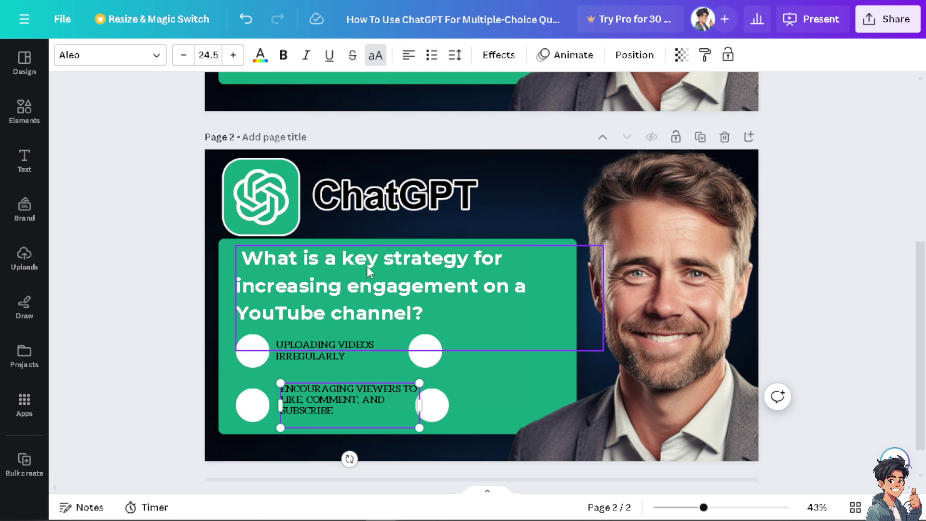
scroll(424, 304, "up", 2)
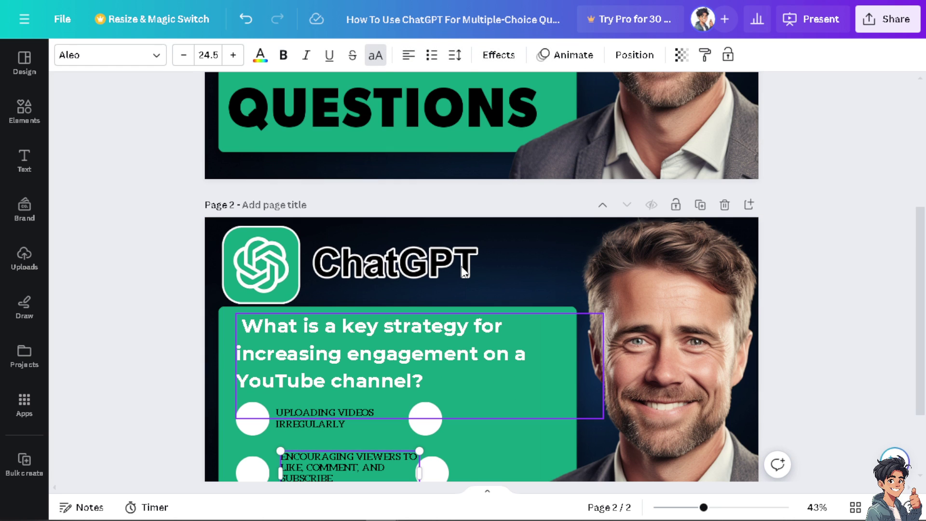
Animate the first slide's photo with Breathe and the second slide's photo with Pop.
scroll(549, 131, "up", 4)
left_click(549, 133)
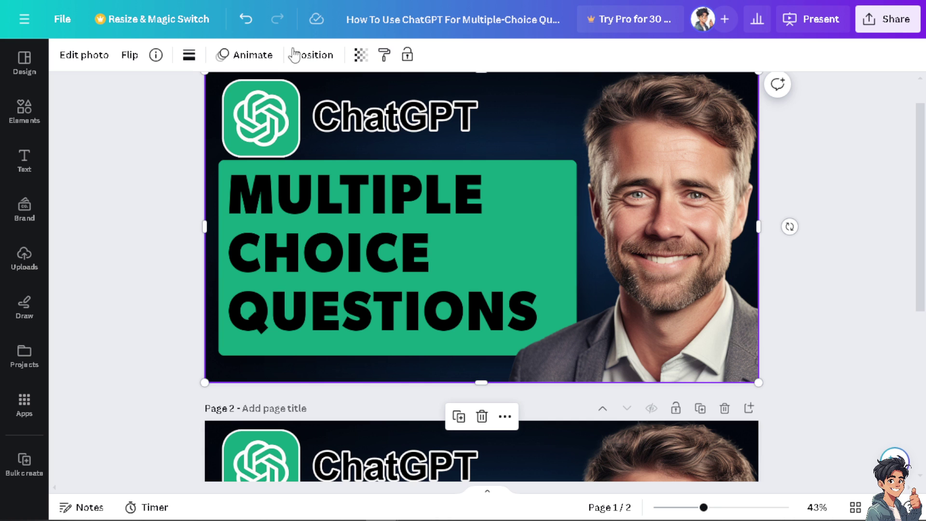
left_click(246, 54)
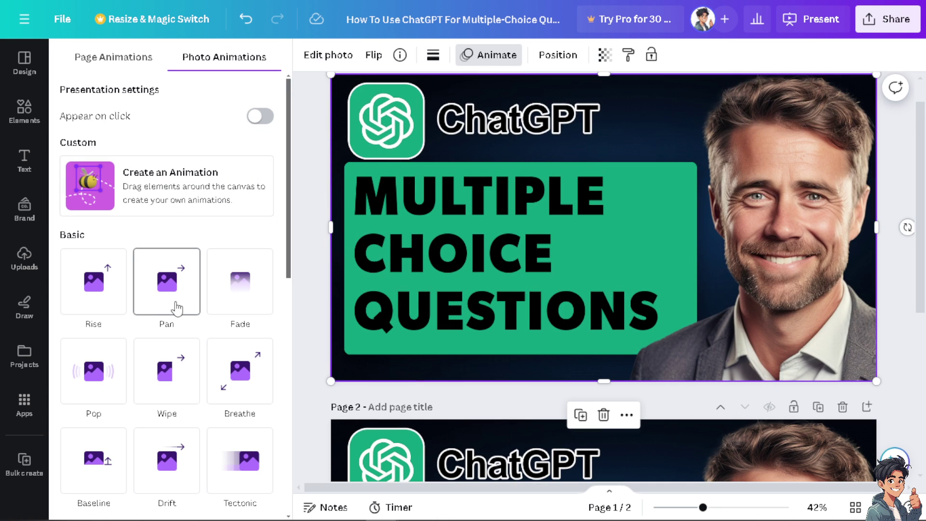
scroll(256, 302, "down", 3)
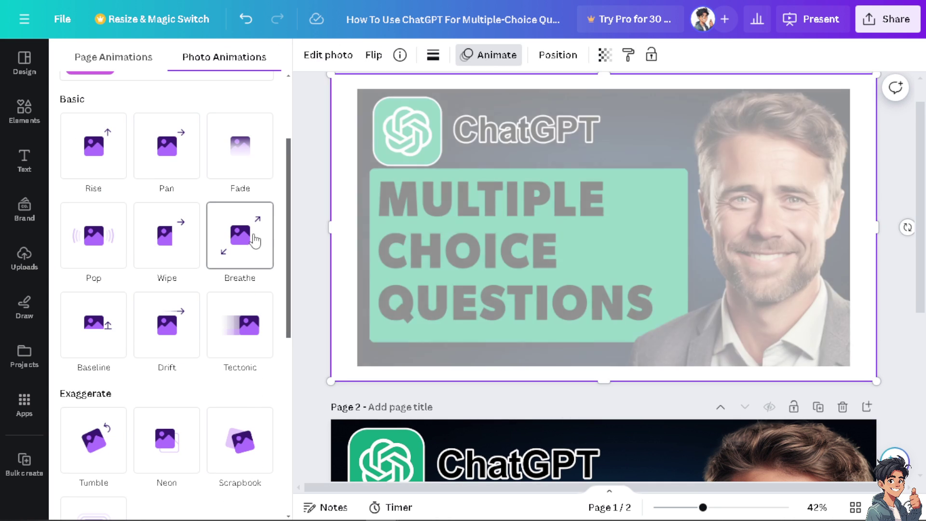
left_click(255, 240)
scroll(412, 282, "down", 3)
left_click(413, 282)
scroll(412, 283, "down", 3)
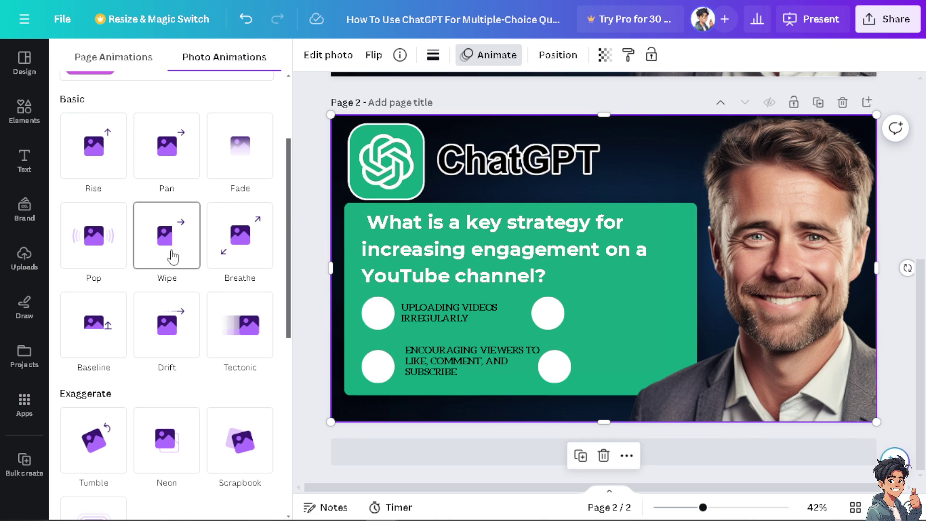
left_click(93, 248)
Give the question a Tectonic animation and the first answer a Typewriter animation.
left_click(443, 238)
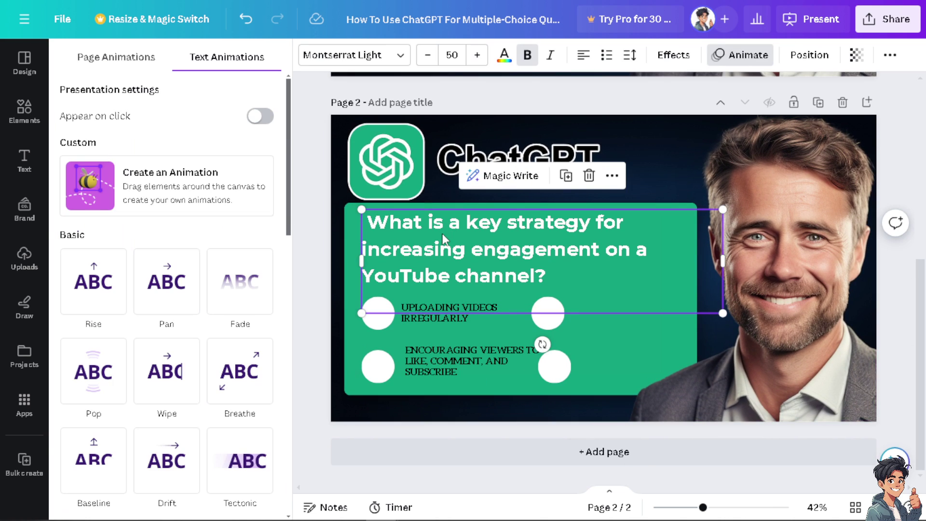
scroll(134, 310, "down", 4)
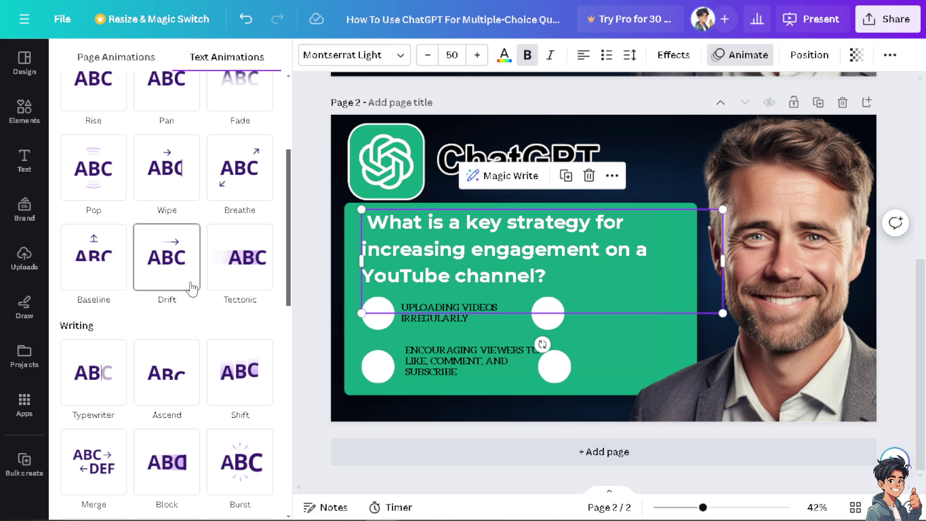
left_click(241, 291)
left_click(454, 313)
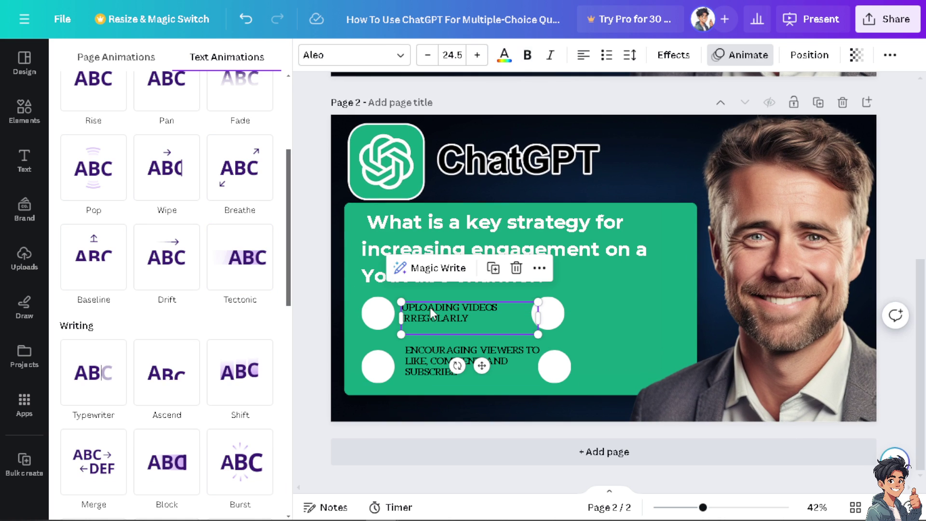
left_click(93, 400)
Animate the white circles with Drift, Scrapbook and Baseline.
left_click(382, 323)
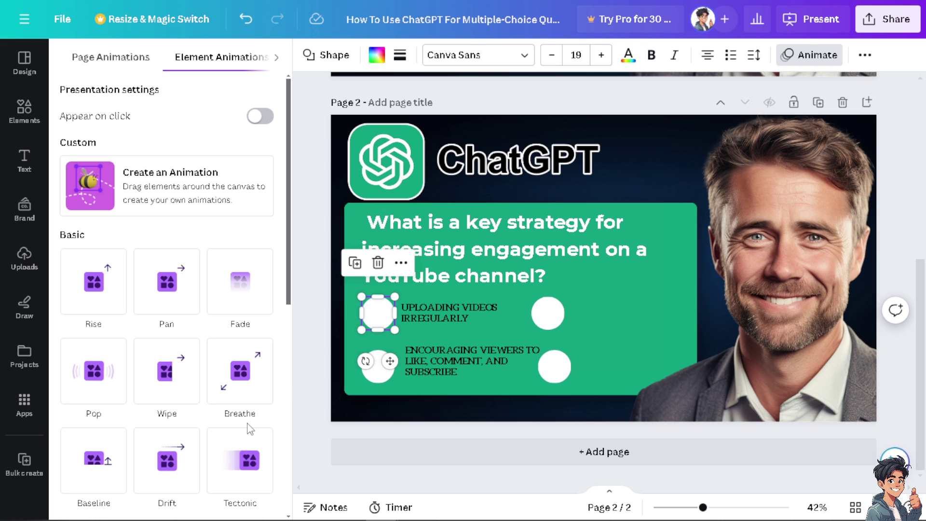
left_click(167, 389)
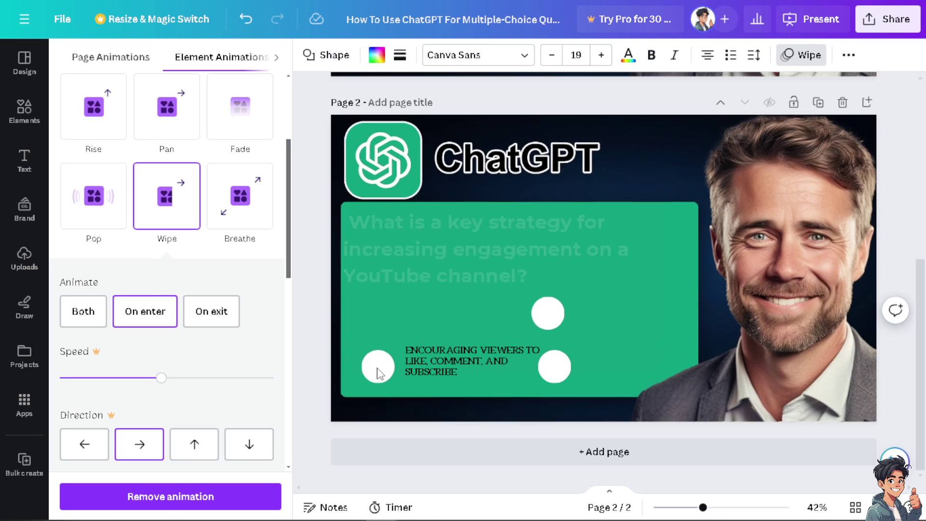
left_click(166, 279)
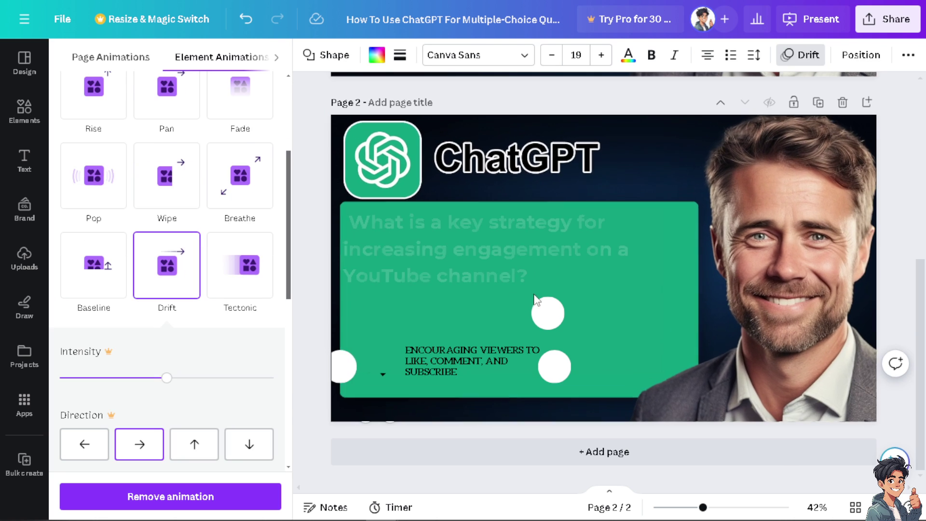
left_click(554, 314)
left_click(259, 405)
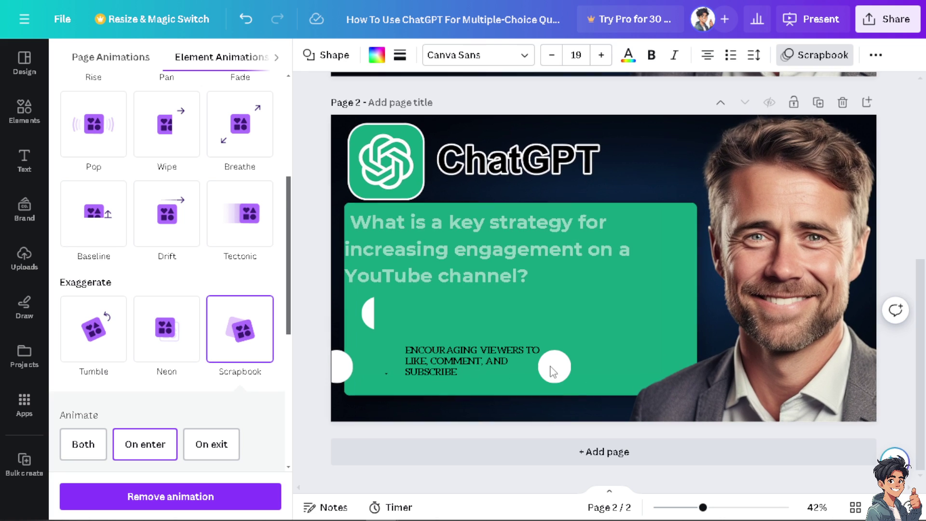
key("Tab")
left_click(99, 240)
Give the second answer text a Typewriter animation.
key("Tab")
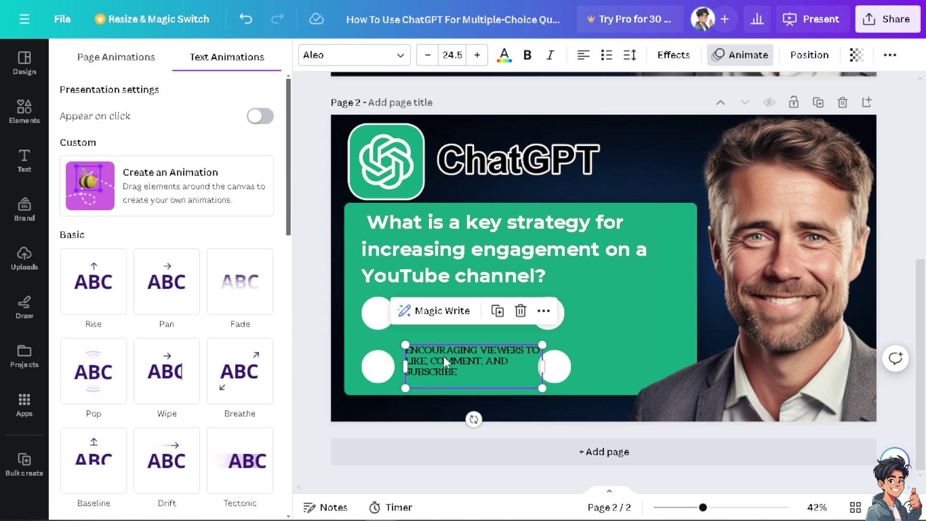
scroll(178, 406, "down", 3)
scroll(185, 395, "down", 10)
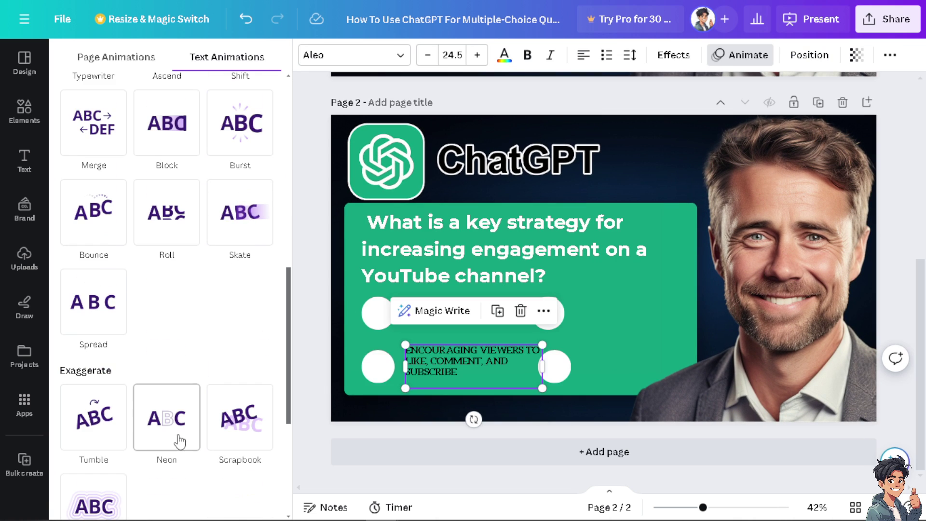
scroll(225, 410, "down", 3)
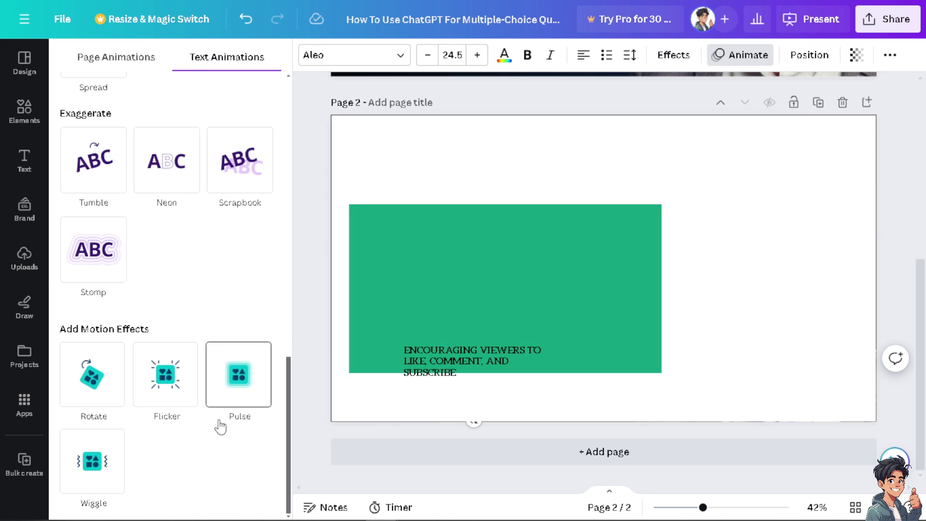
scroll(217, 382, "up", 4)
scroll(225, 329, "up", 5)
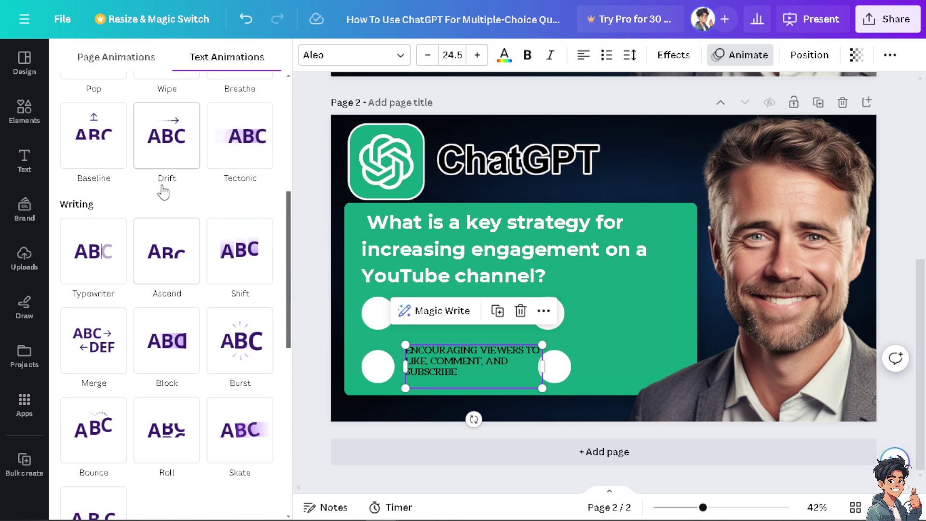
scroll(167, 203, "up", 2)
left_click(94, 309)
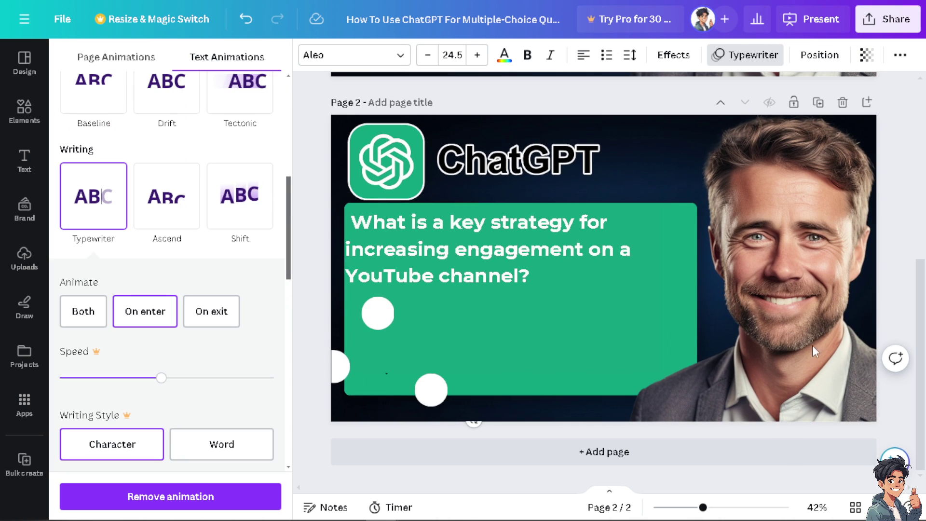
Present the animated quiz design full screen.
left_click(815, 27)
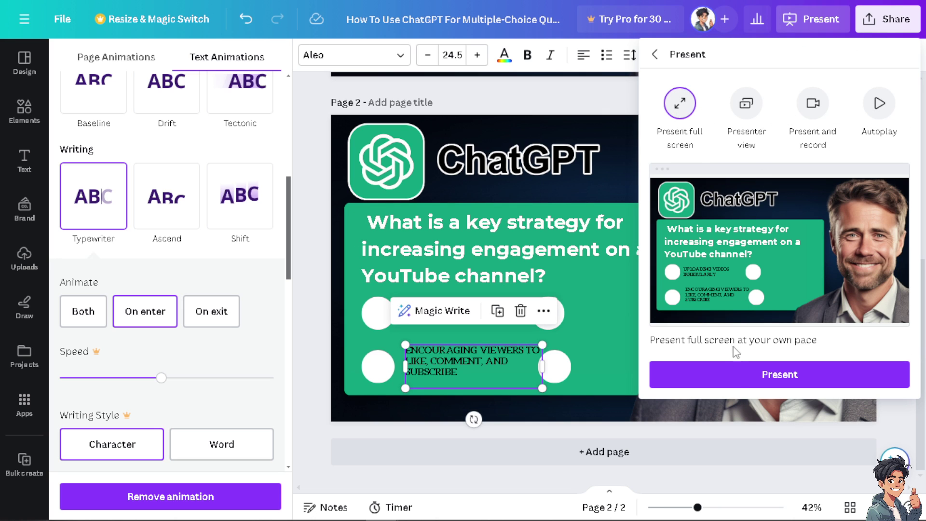
left_click(738, 374)
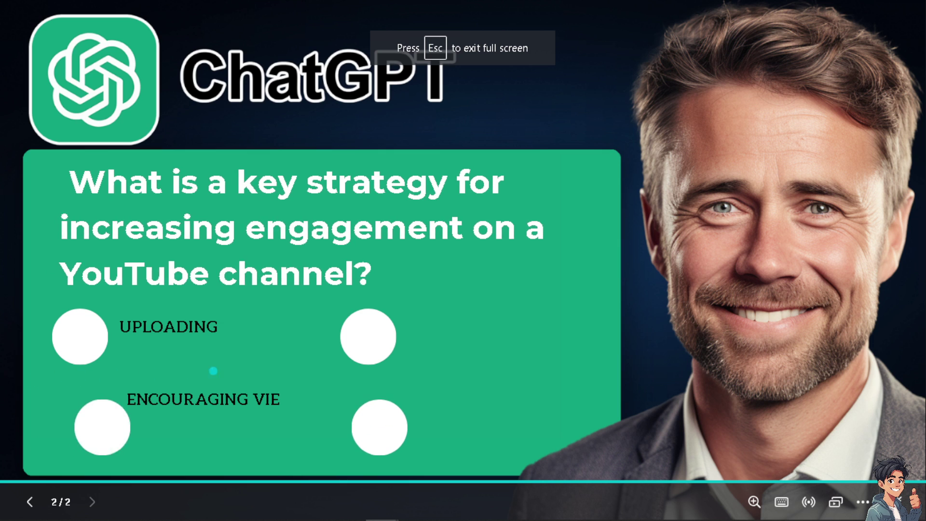